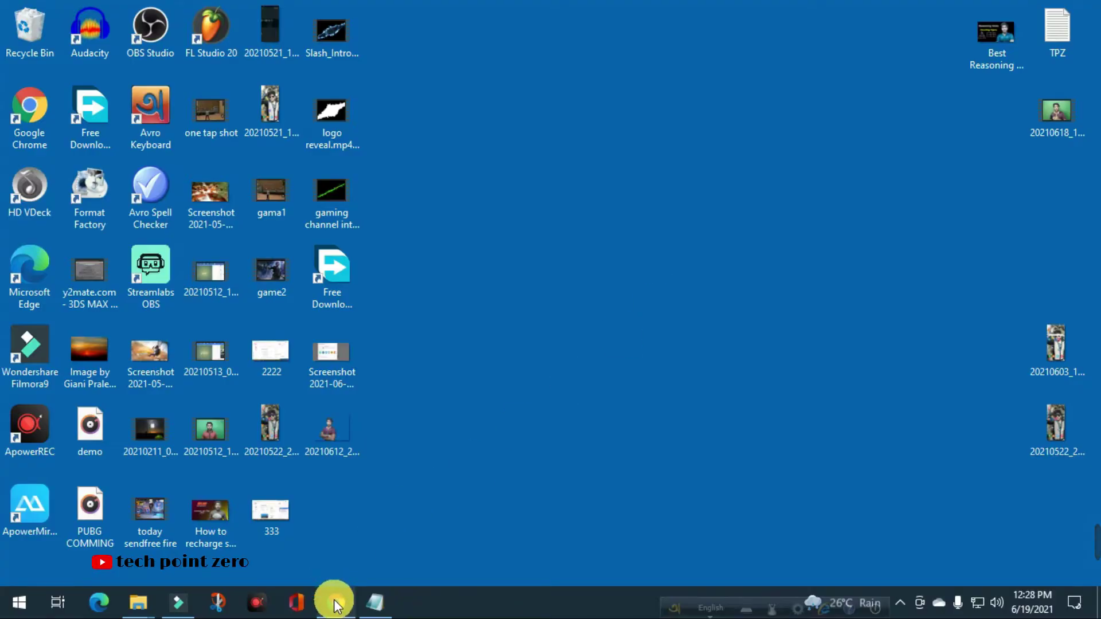
# Step: Switch to YouTube Studio in Chrome and upload the video file nishe & subnishe.mp4 from Local Disk (E:)
pyautogui.click(335, 603)
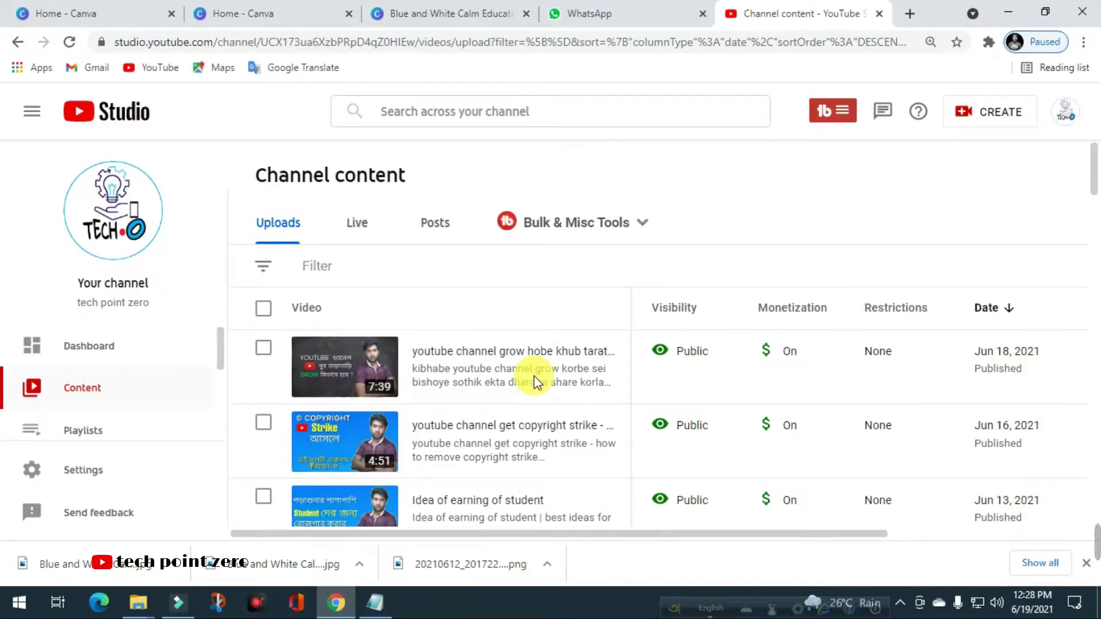
pyautogui.click(998, 118)
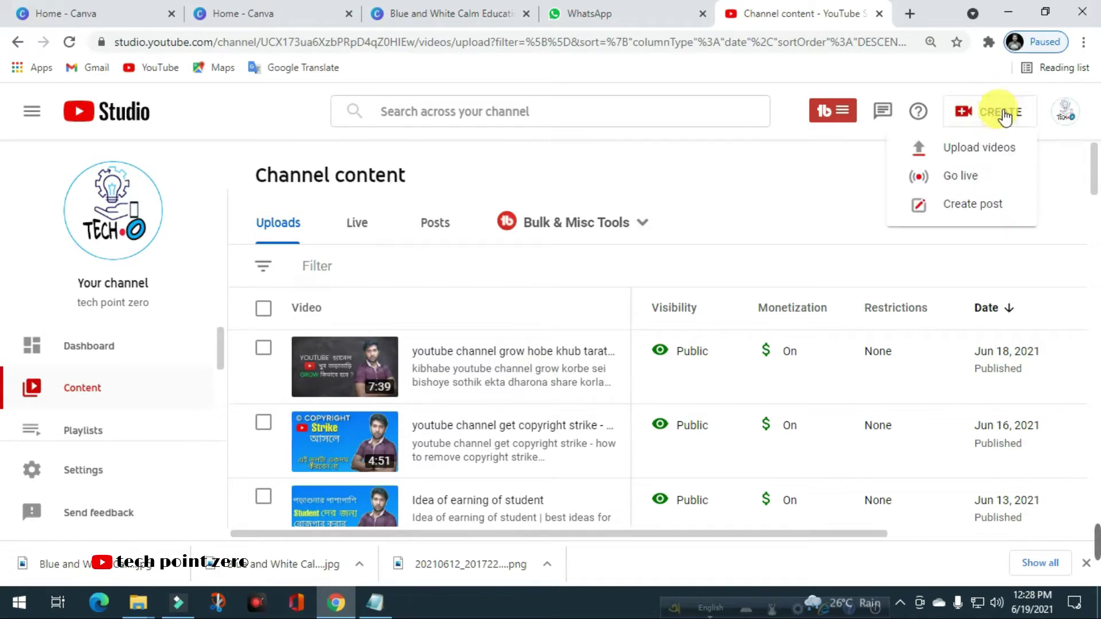
pyautogui.click(973, 150)
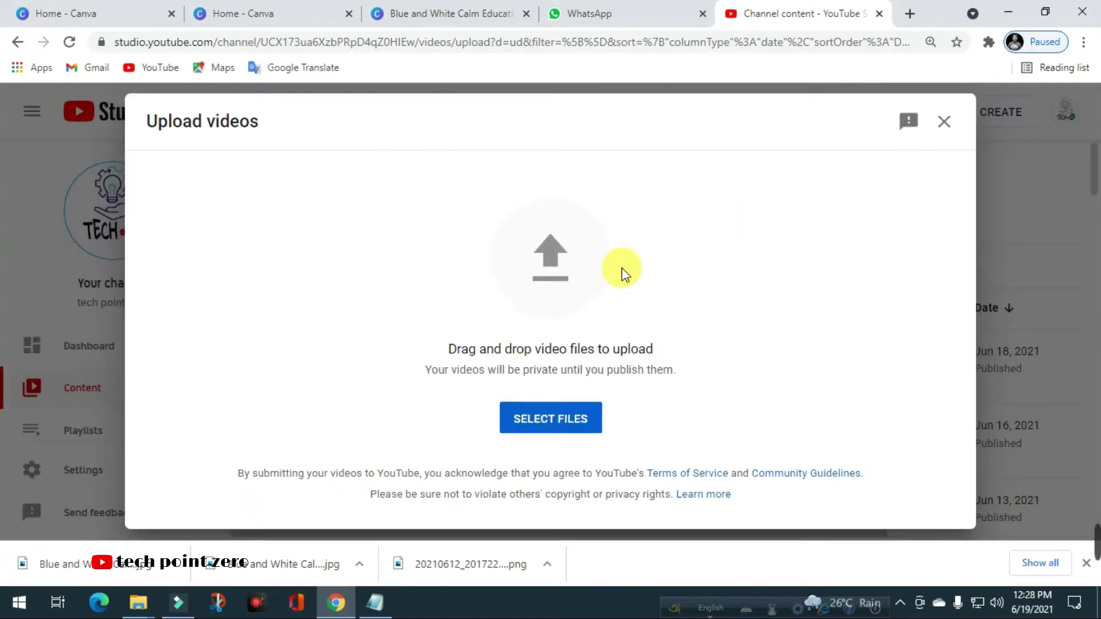
pyautogui.click(564, 424)
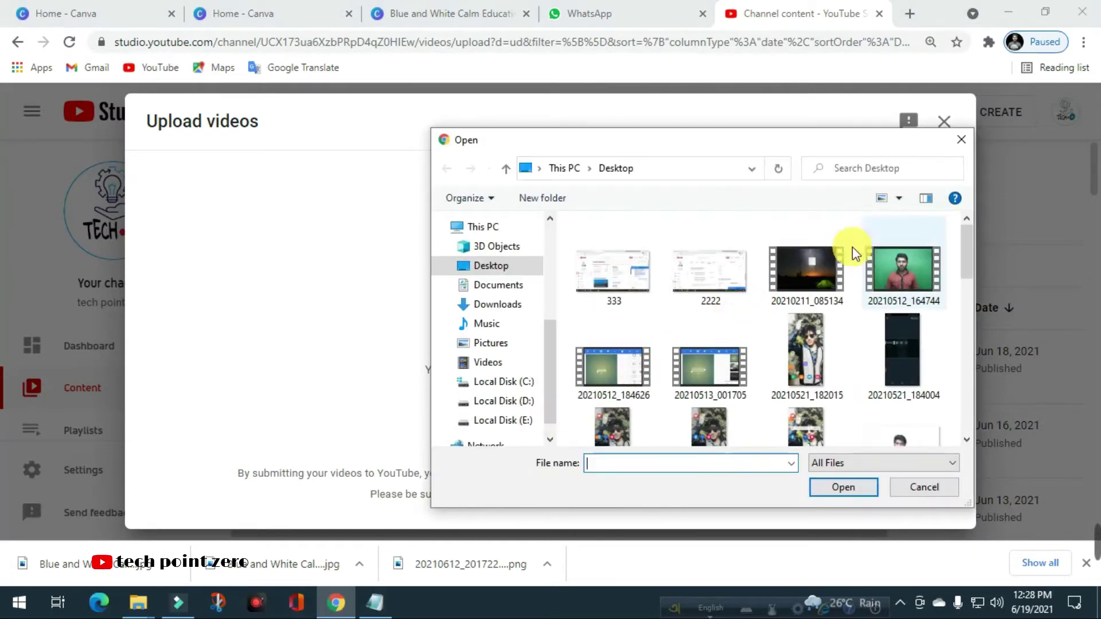
pyautogui.scroll(-1, 549, 330)
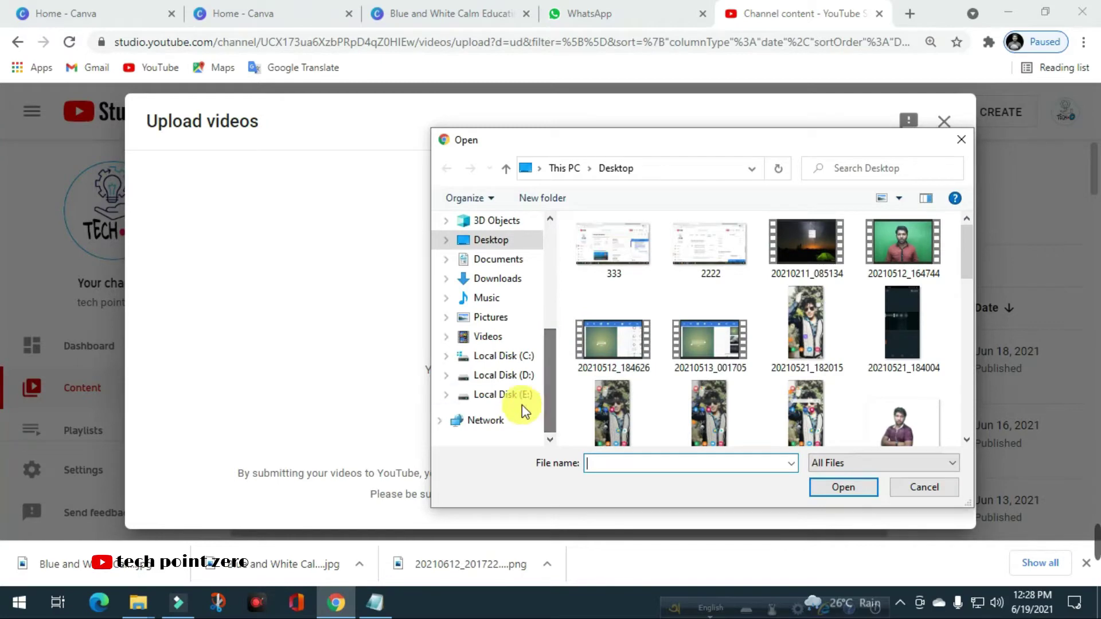
pyautogui.click(504, 394)
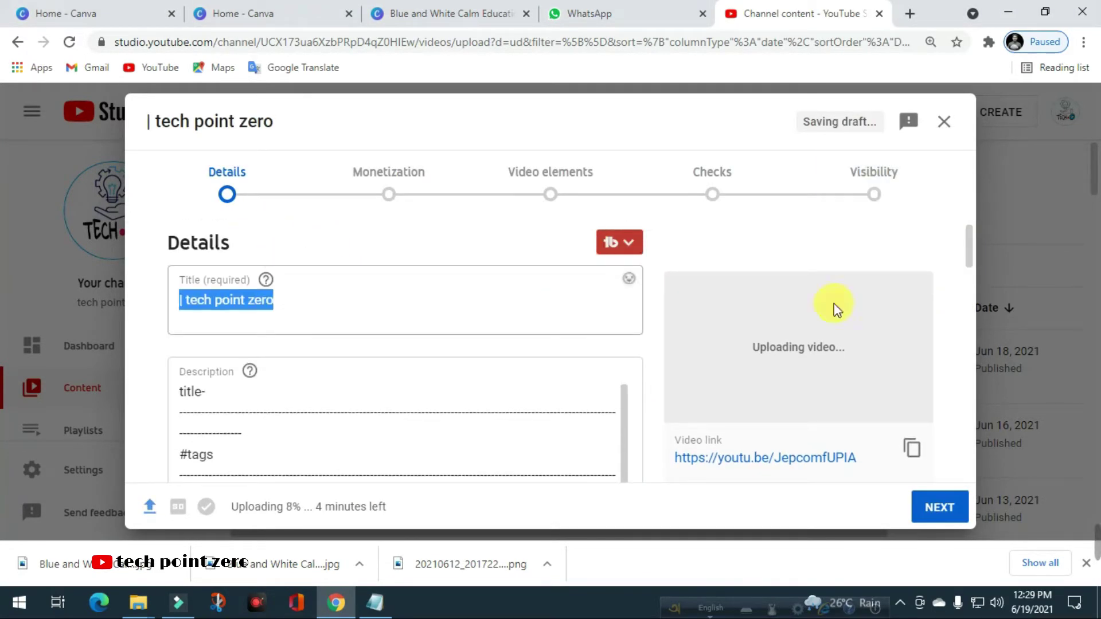
# Step: Look through the video's prefilled details, proceed to monetization, and set it to On
pyautogui.scroll(-3, 969, 250)
pyautogui.scroll(3, 969, 250)
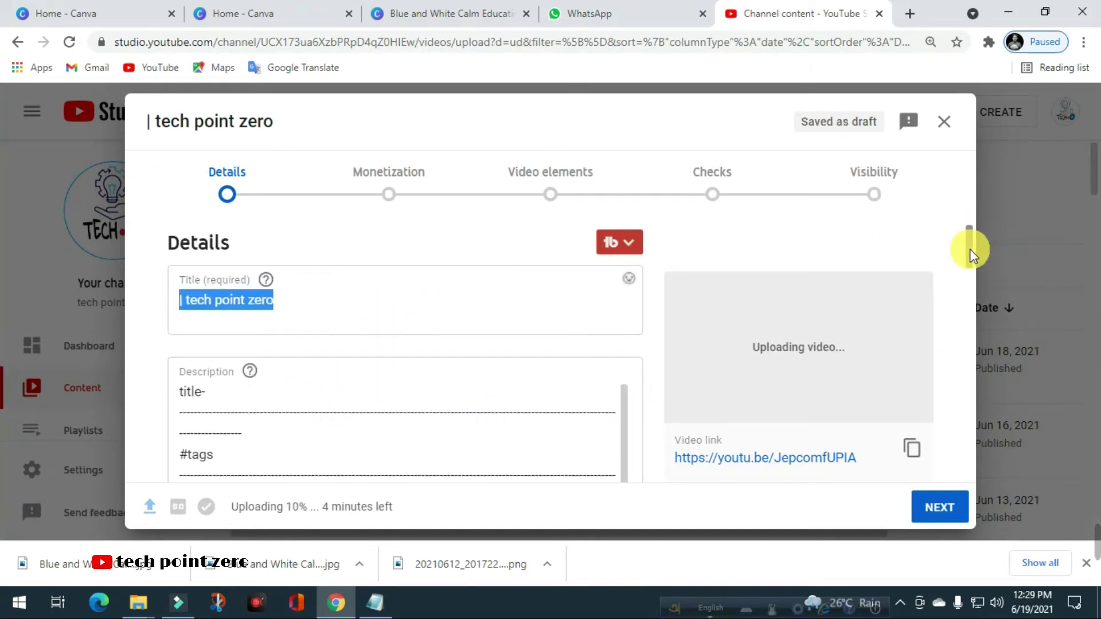
pyautogui.moveTo(969, 249); pyautogui.dragTo(968, 359)
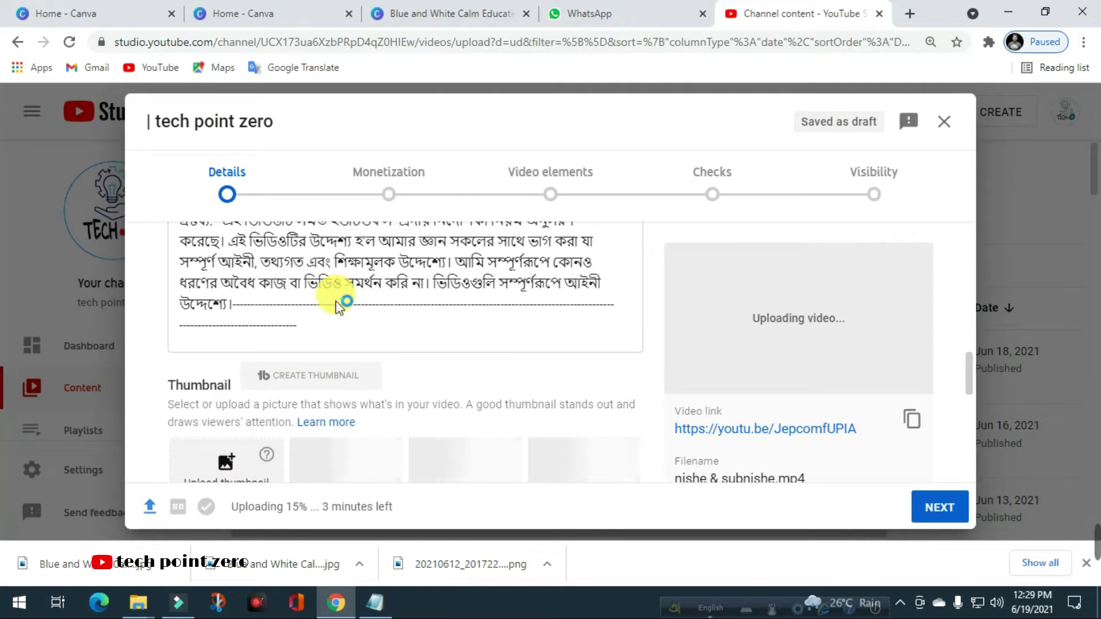
pyautogui.click(939, 507)
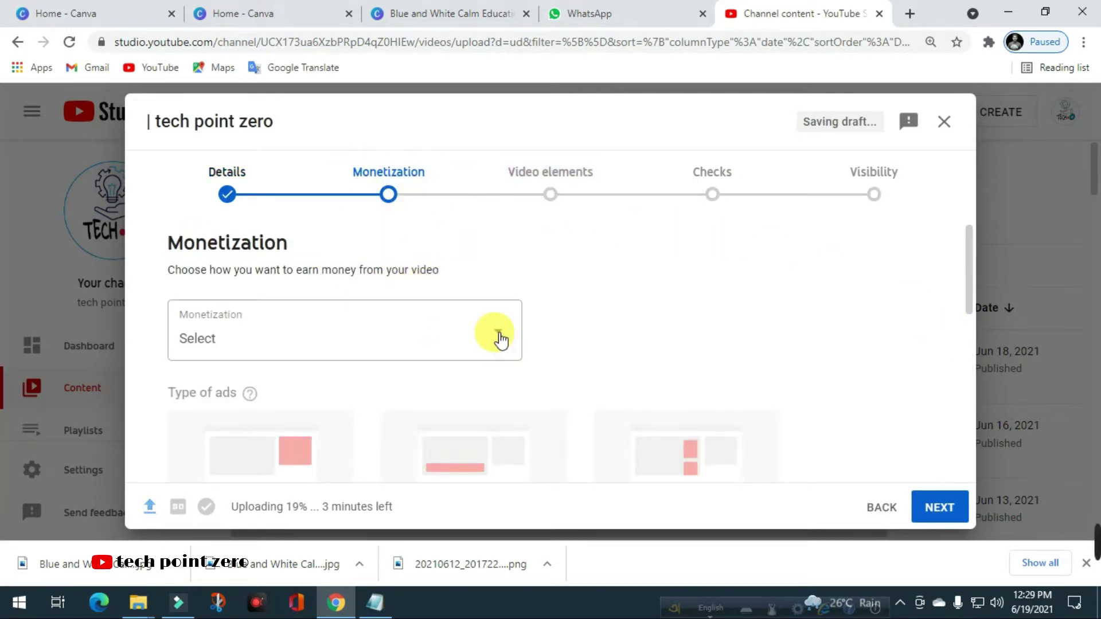
pyautogui.click(498, 335)
pyautogui.click(207, 333)
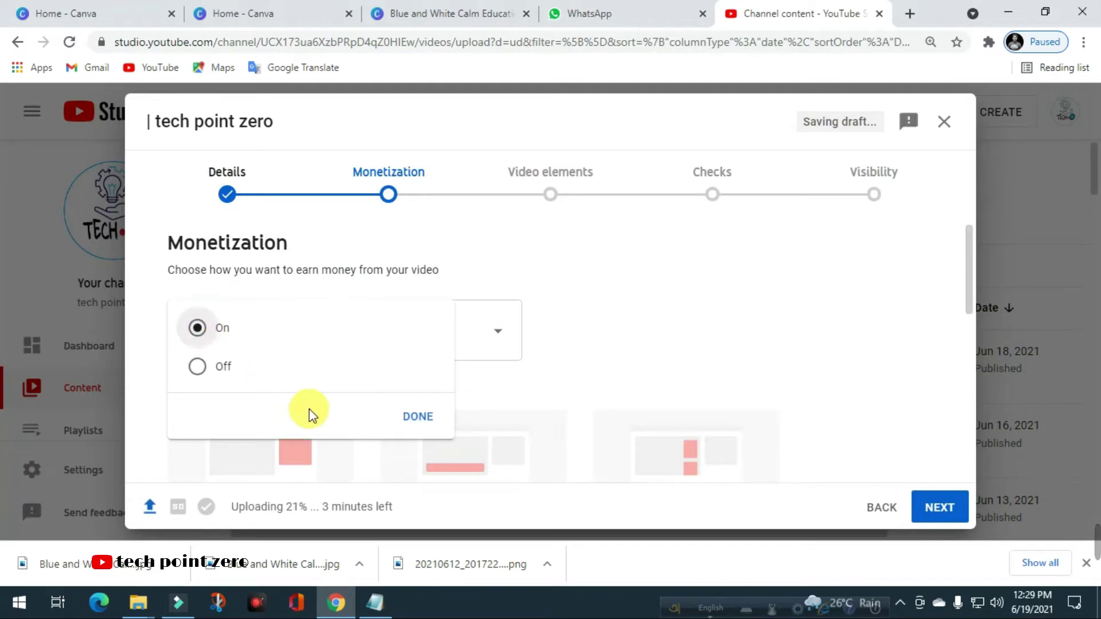
pyautogui.click(542, 156)
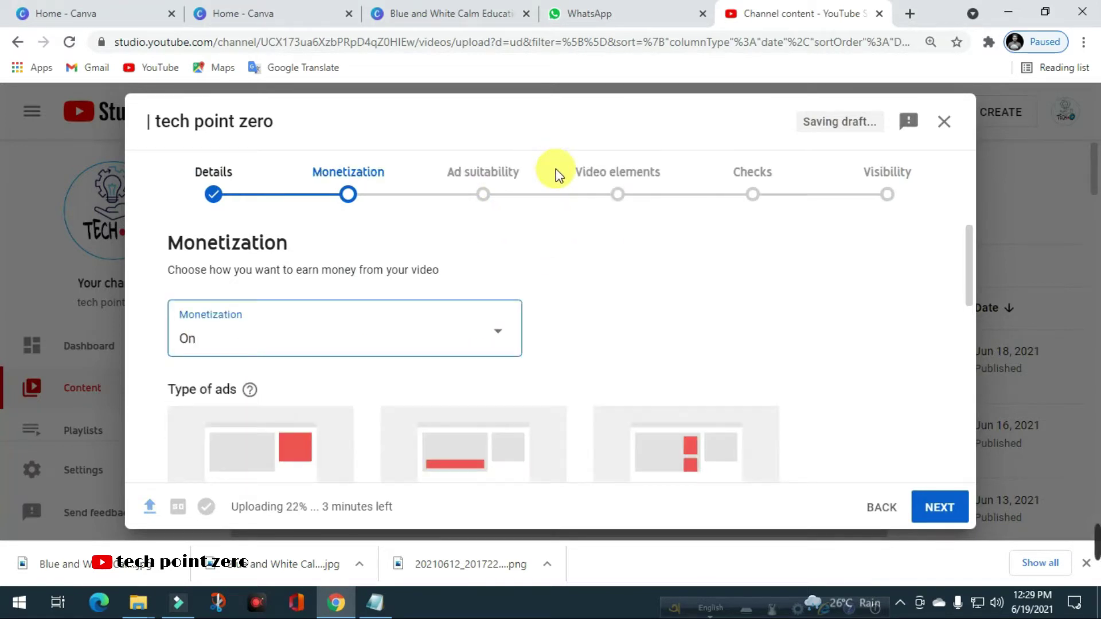
# Step: Rate the video's ad suitability as "None of the above" and submit the rating
pyautogui.click(495, 176)
pyautogui.moveTo(972, 250); pyautogui.dragTo(889, 464)
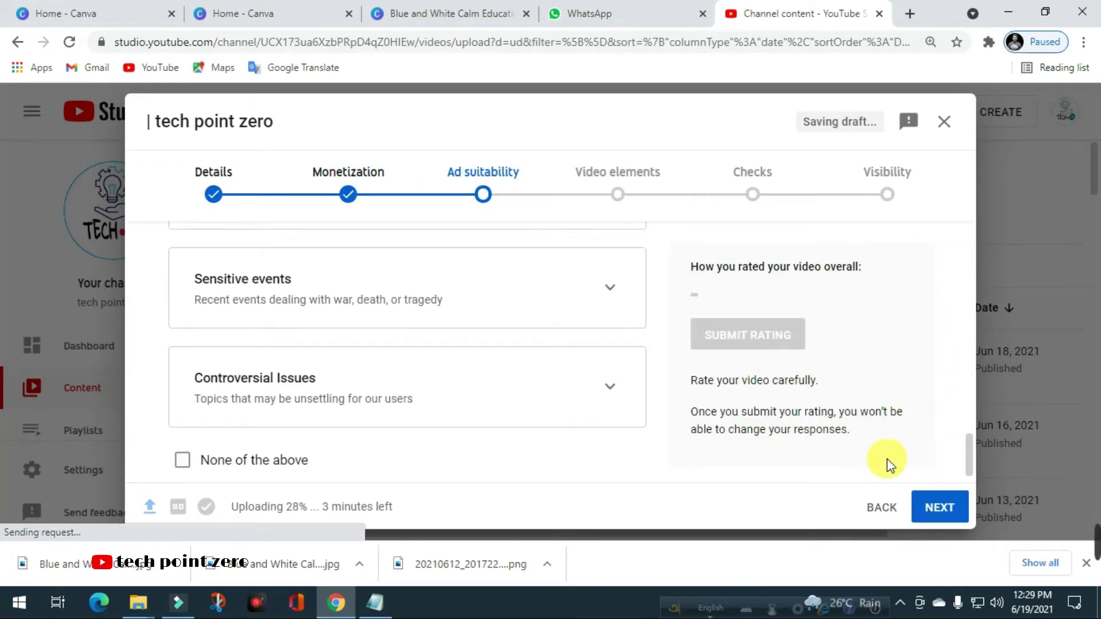
pyautogui.click(184, 460)
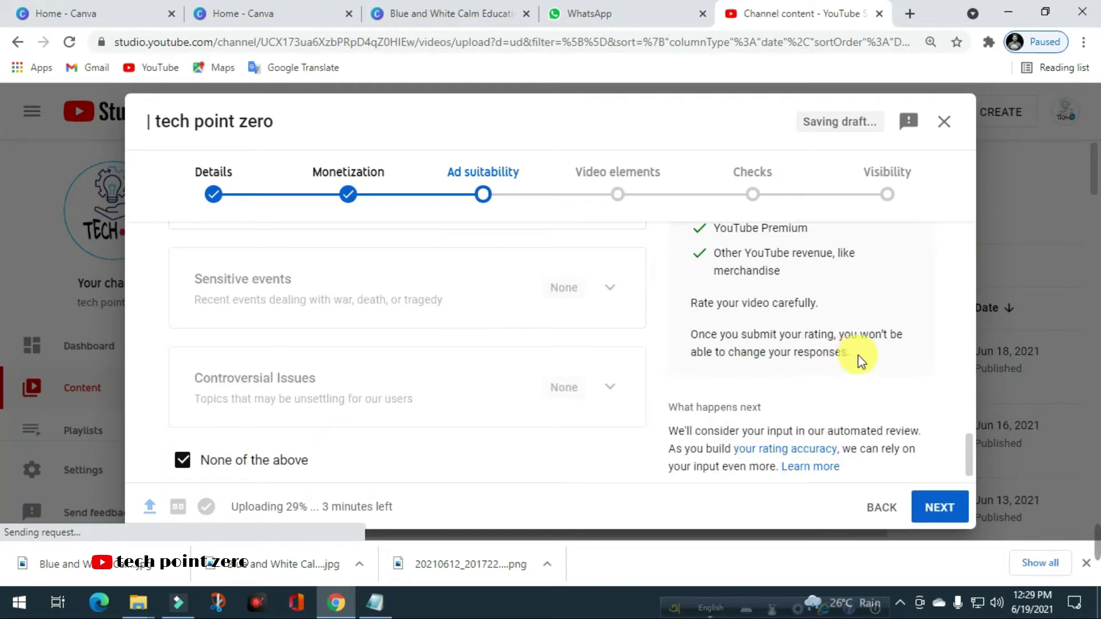
pyautogui.moveTo(974, 447); pyautogui.dragTo(977, 345)
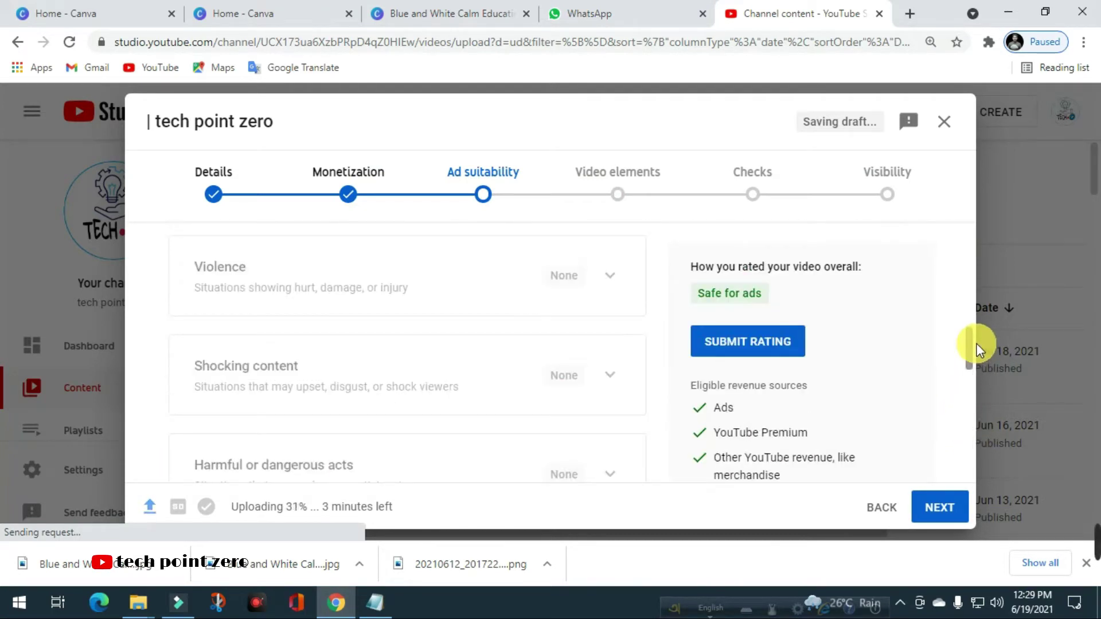
pyautogui.click(779, 341)
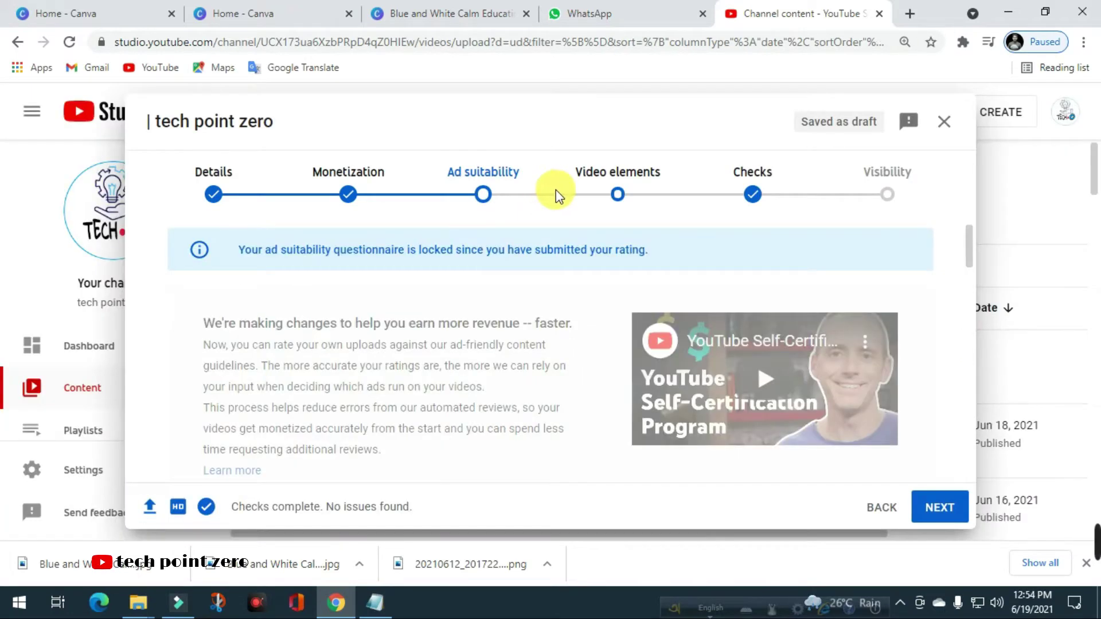
# Step: Go to the video elements stage and open the cards editor for the uploaded video
pyautogui.click(643, 185)
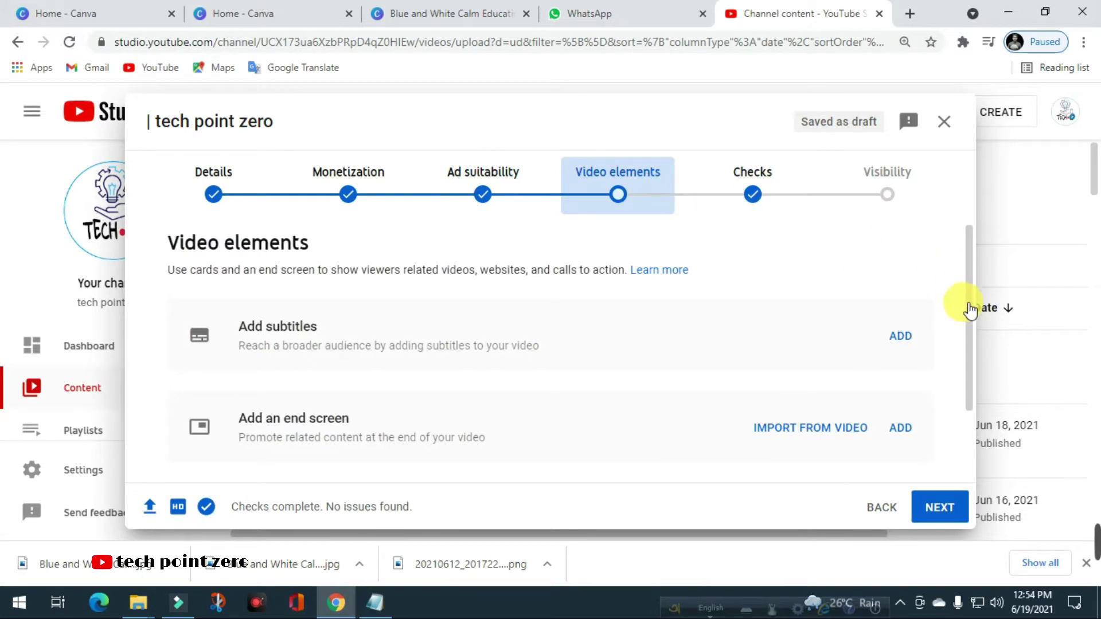
pyautogui.scroll(-3, 957, 344)
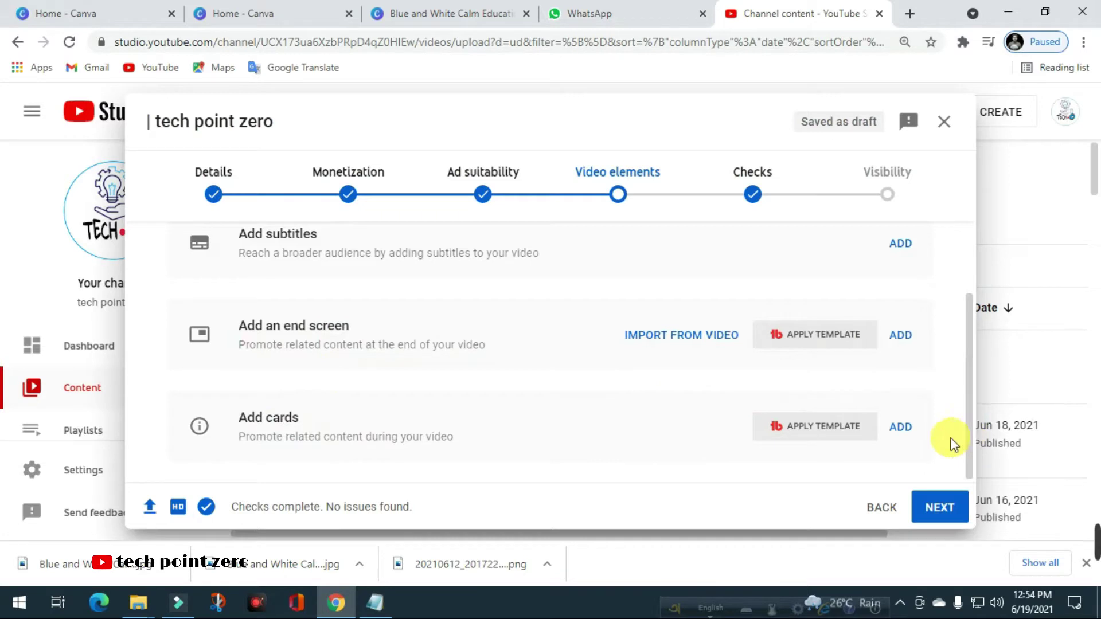
pyautogui.click(906, 425)
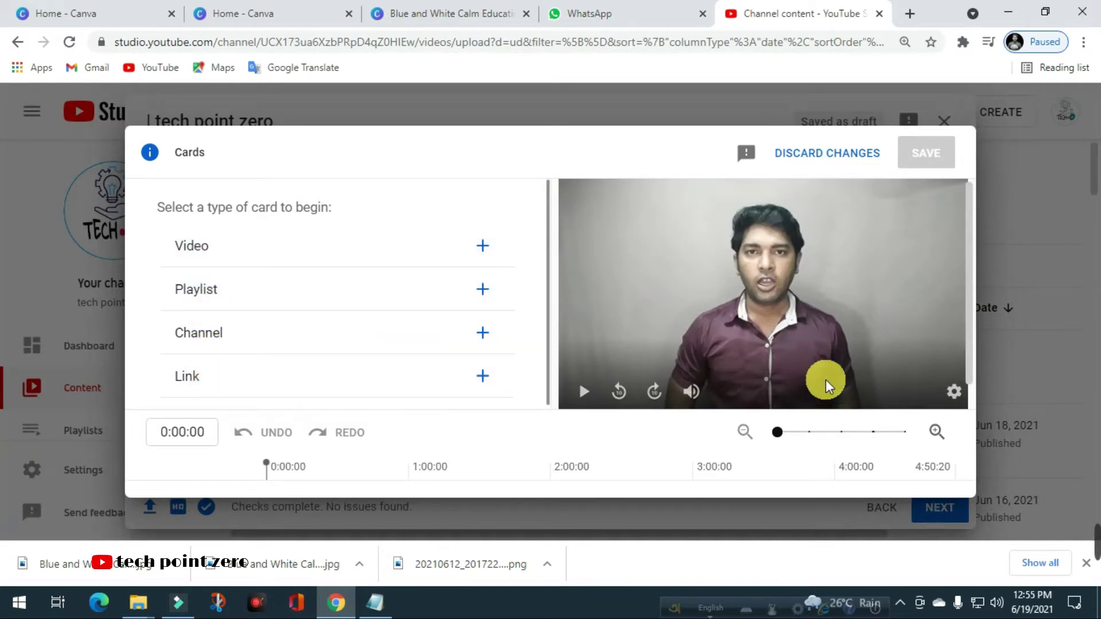
pyautogui.scroll(-2, 970, 321)
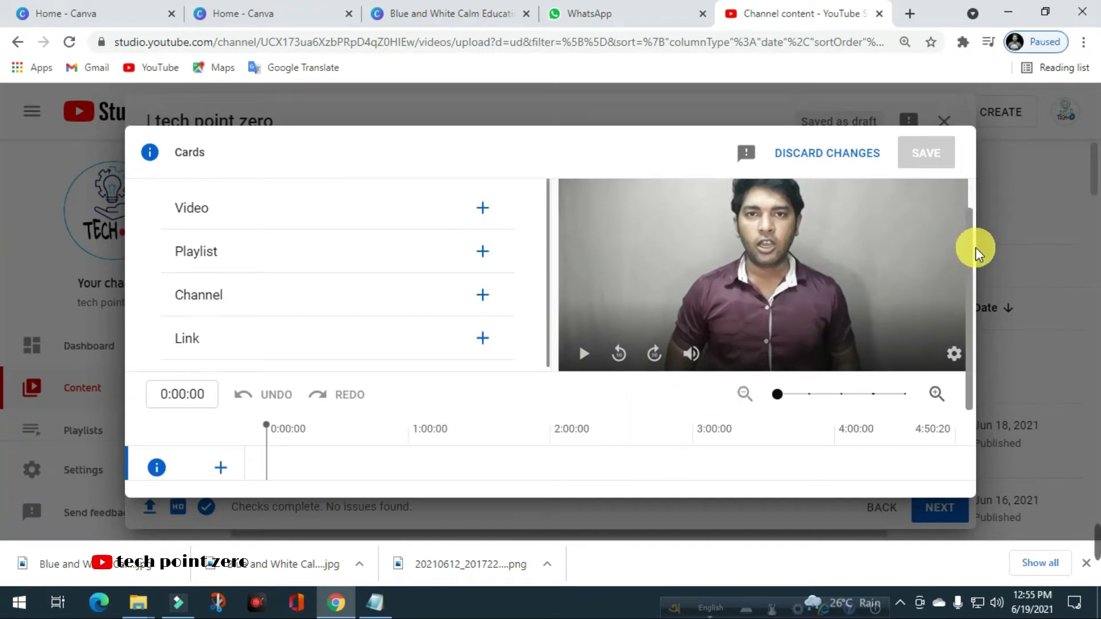
# Step: Add a video card at 1:35:10 linking to the channel's own video "youtube channel grow hobe khub taratari"
pyautogui.click(452, 429)
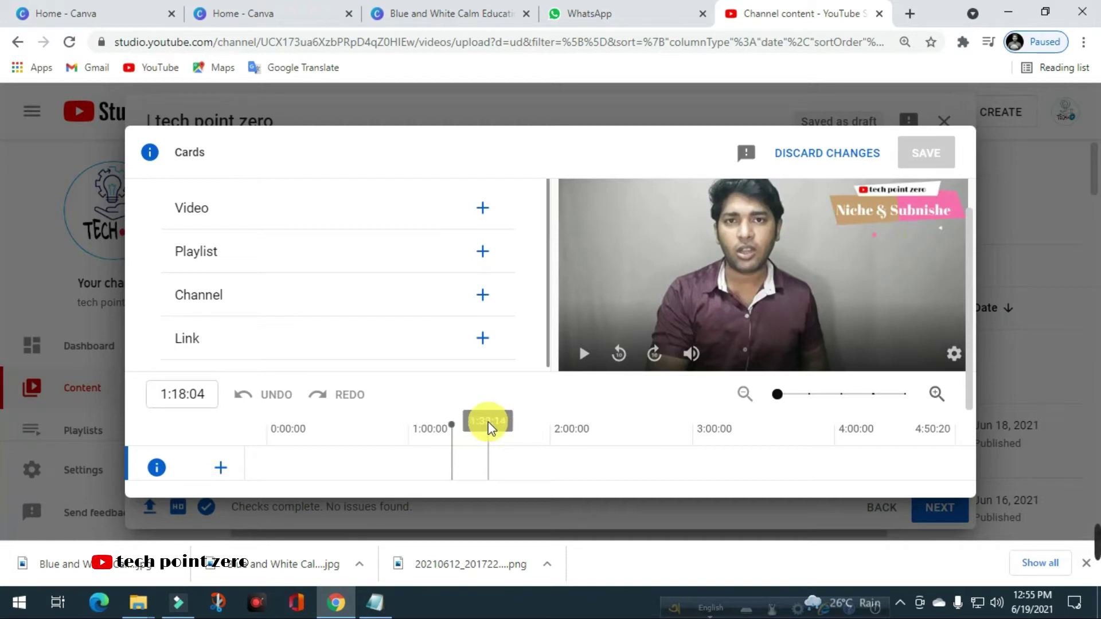
pyautogui.click(485, 428)
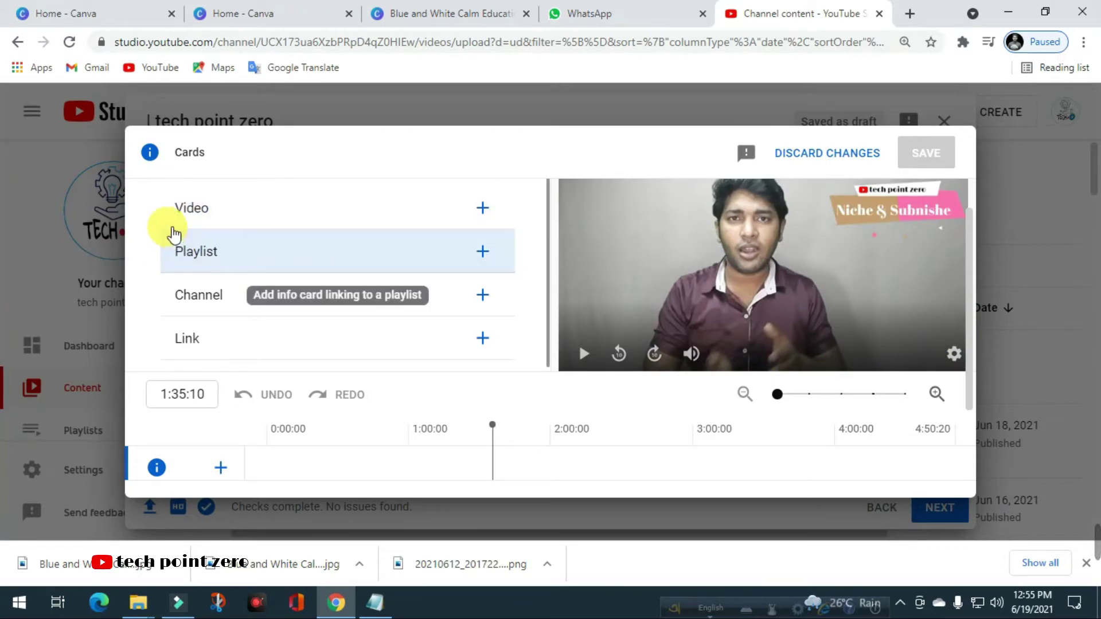
pyautogui.click(484, 211)
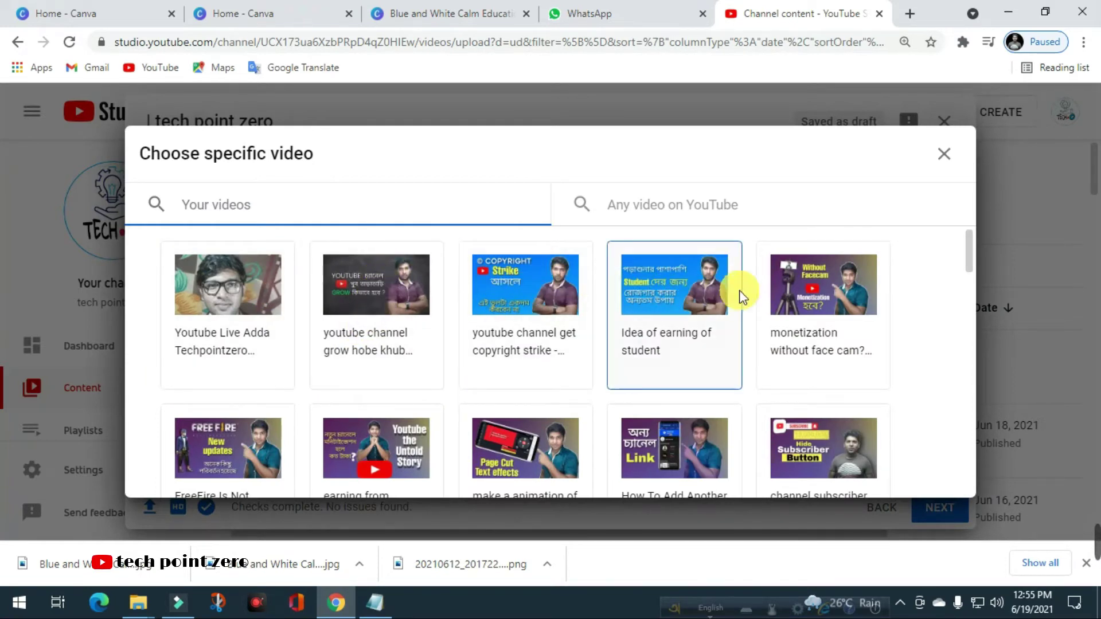
pyautogui.scroll(-2, 971, 252)
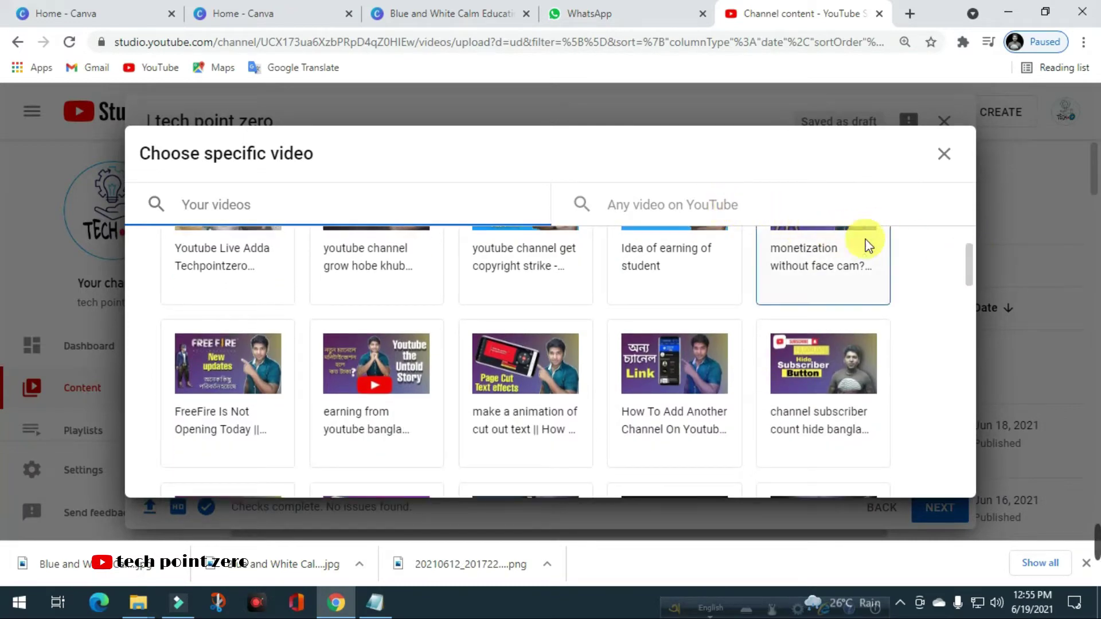
pyautogui.scroll(2, 969, 266)
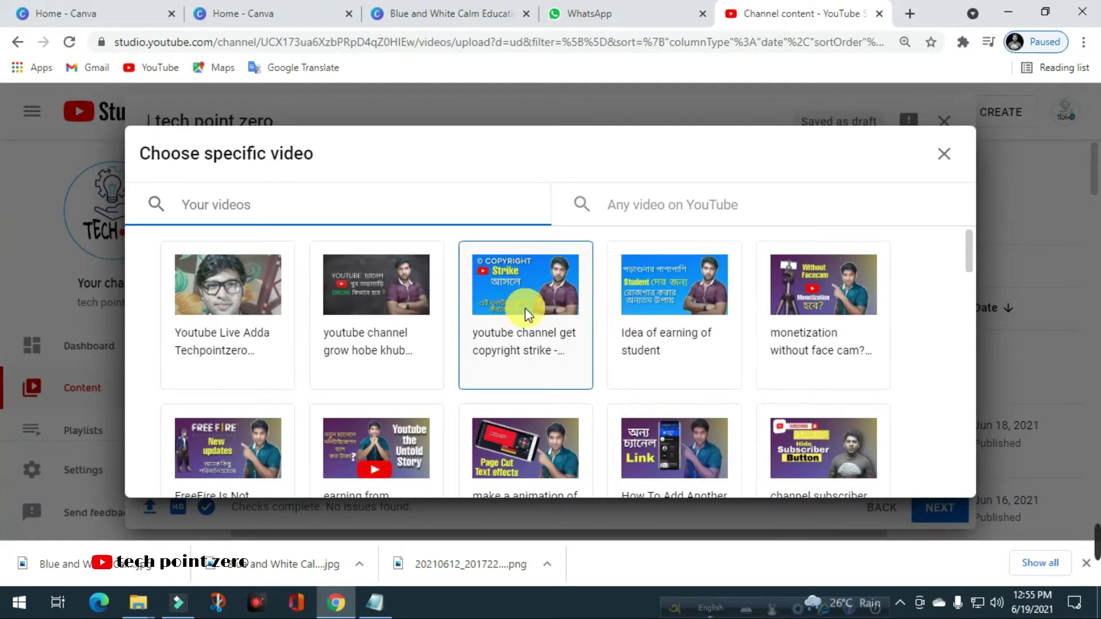
pyautogui.click(376, 289)
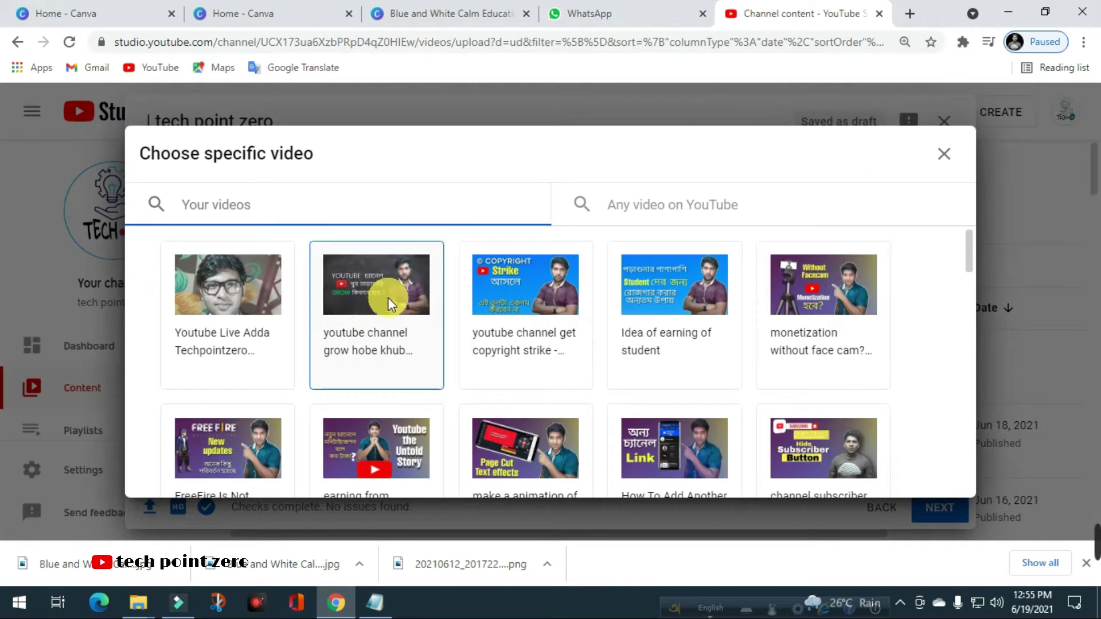
pyautogui.click(374, 297)
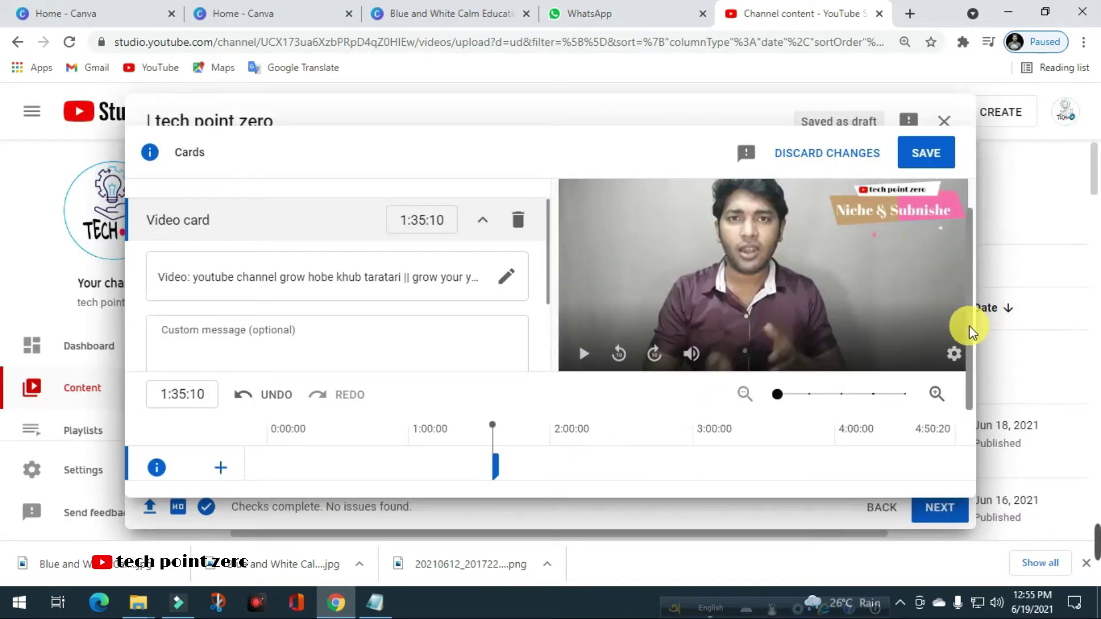
# Step: Examine the new video card's settings, its preview on the video, and its marker on the timeline
pyautogui.scroll(-1, 969, 321)
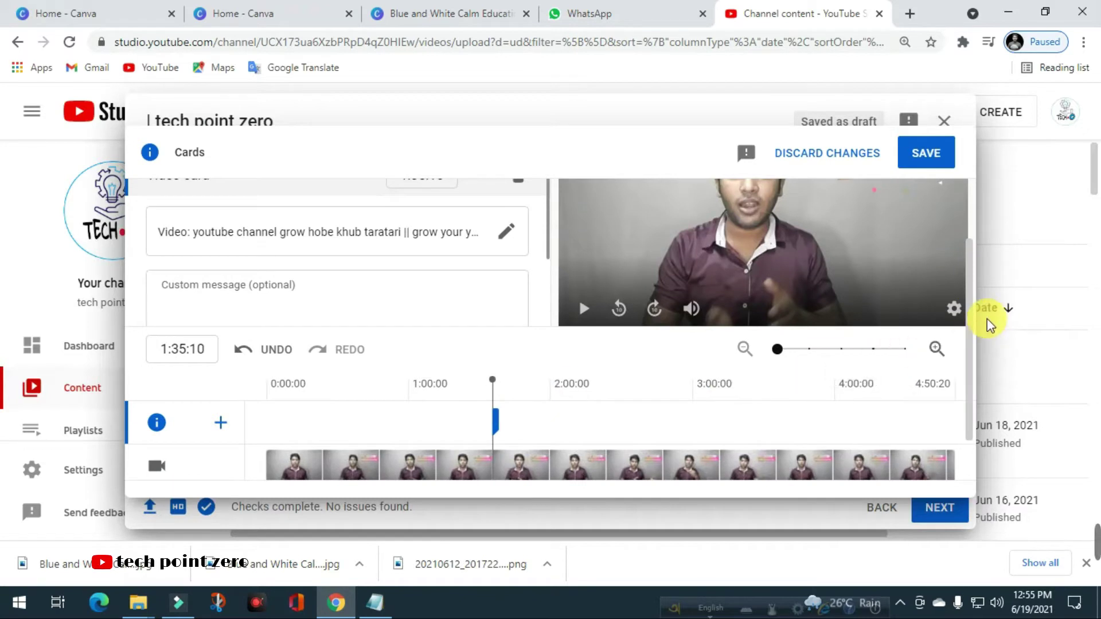
pyautogui.scroll(1, 975, 327)
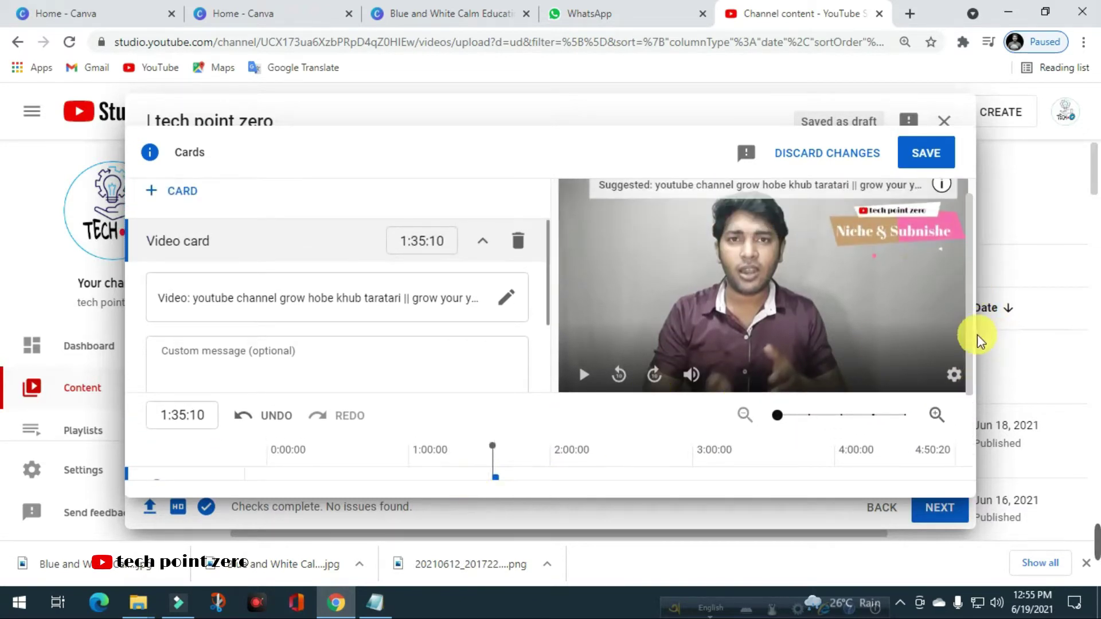
pyautogui.scroll(1, 973, 326)
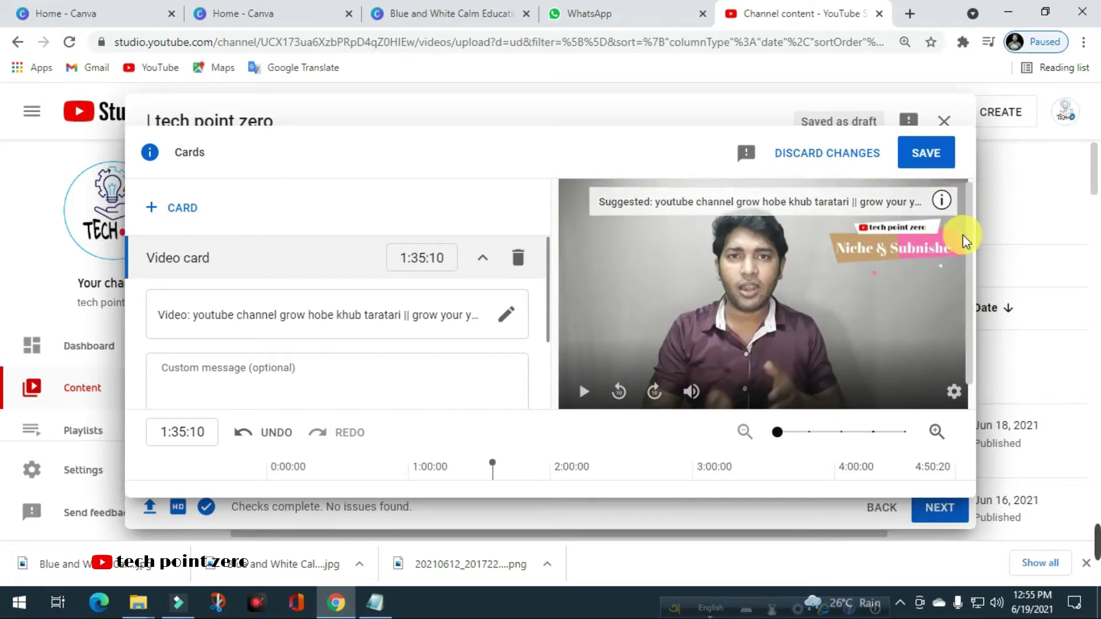
pyautogui.scroll(-3, 972, 246)
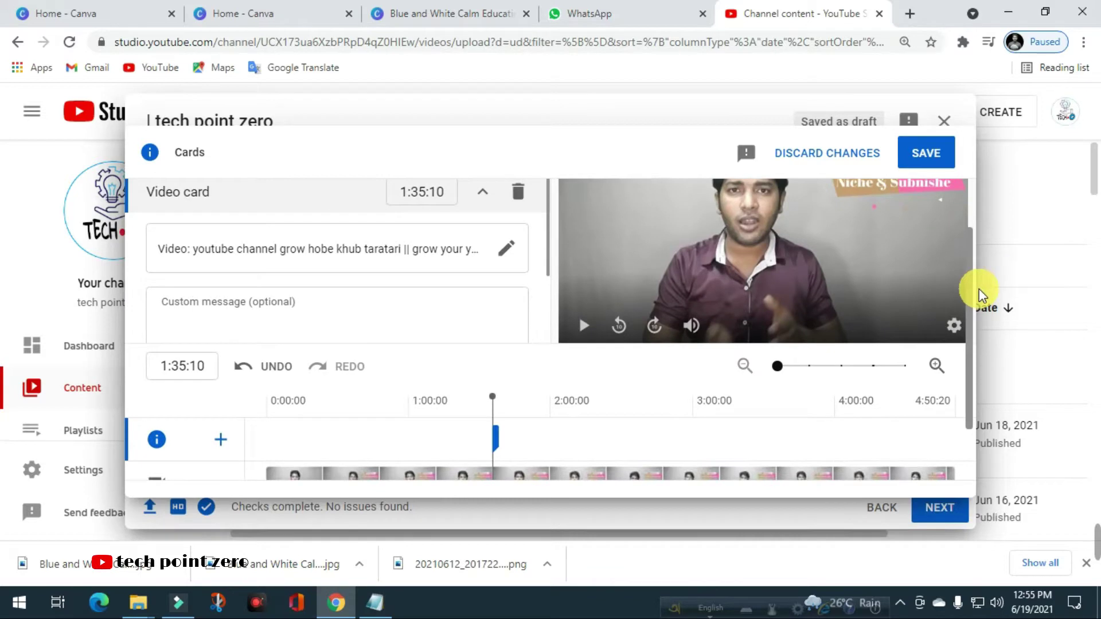
pyautogui.scroll(2, 979, 293)
pyautogui.scroll(1, 976, 259)
pyautogui.scroll(-3, 984, 301)
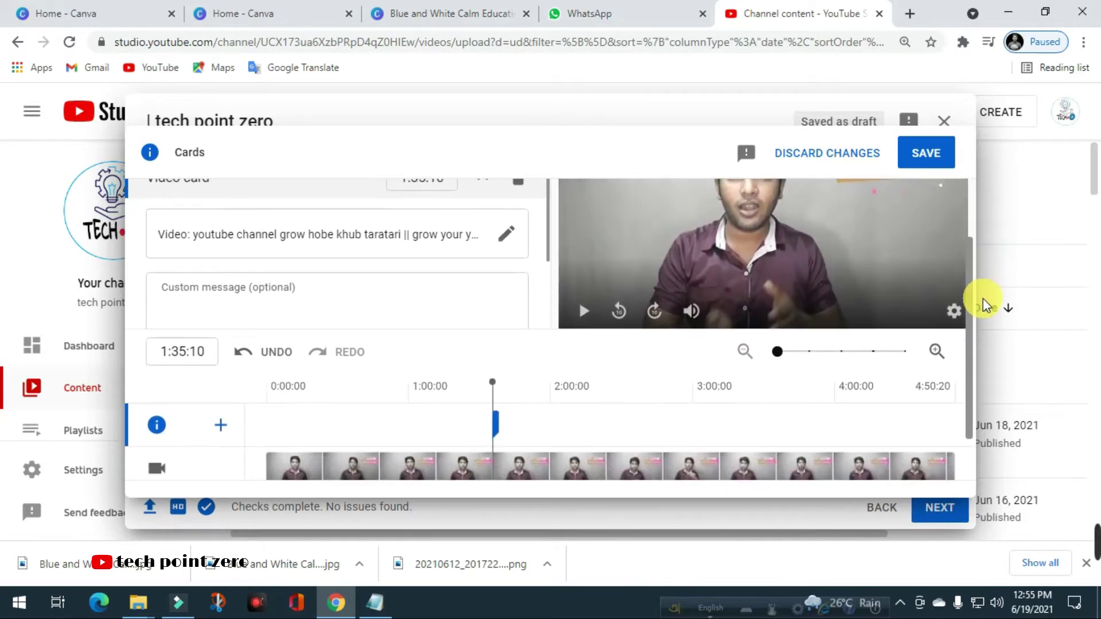
# Step: Add a playlist card at 2:33:10 linking to the "tips for youtube" playlist
pyautogui.click(612, 390)
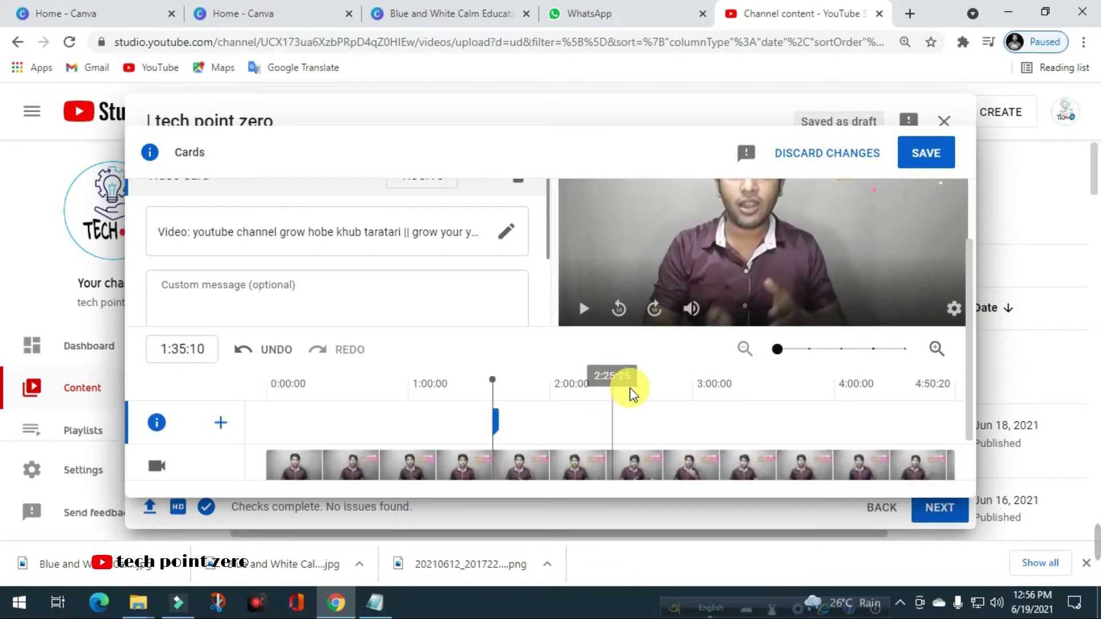
pyautogui.click(665, 393)
pyautogui.scroll(2, 969, 258)
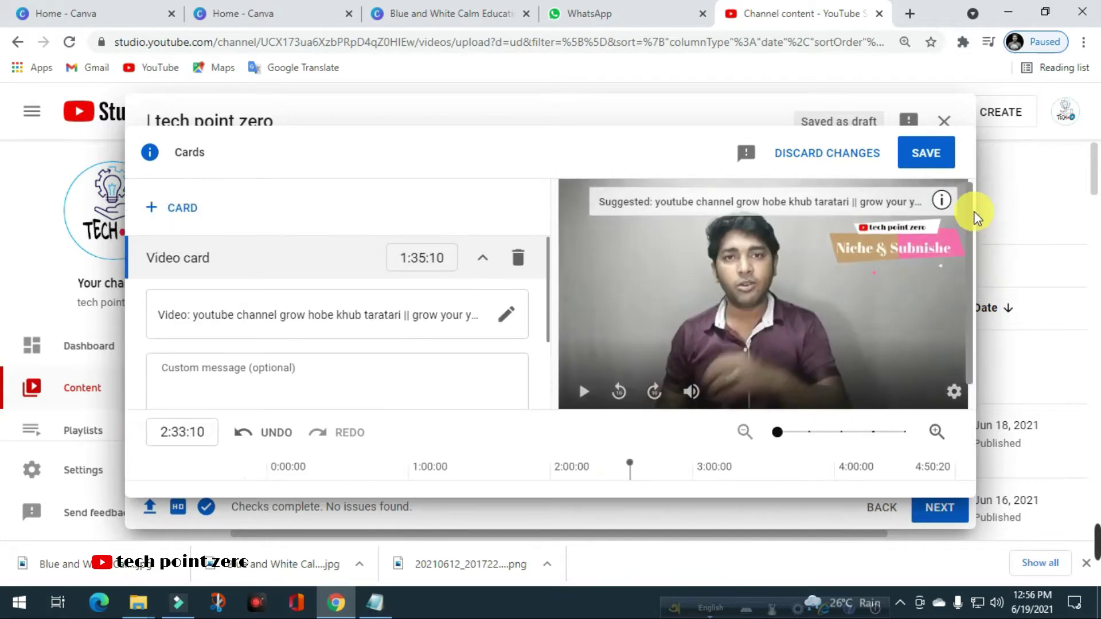
pyautogui.click(179, 209)
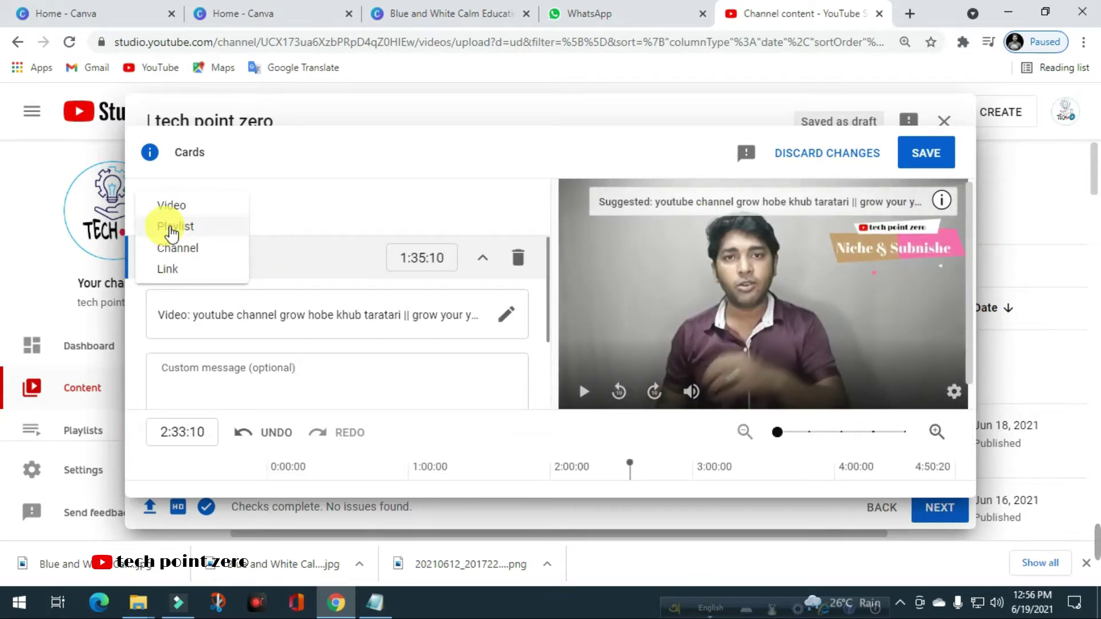
pyautogui.click(179, 228)
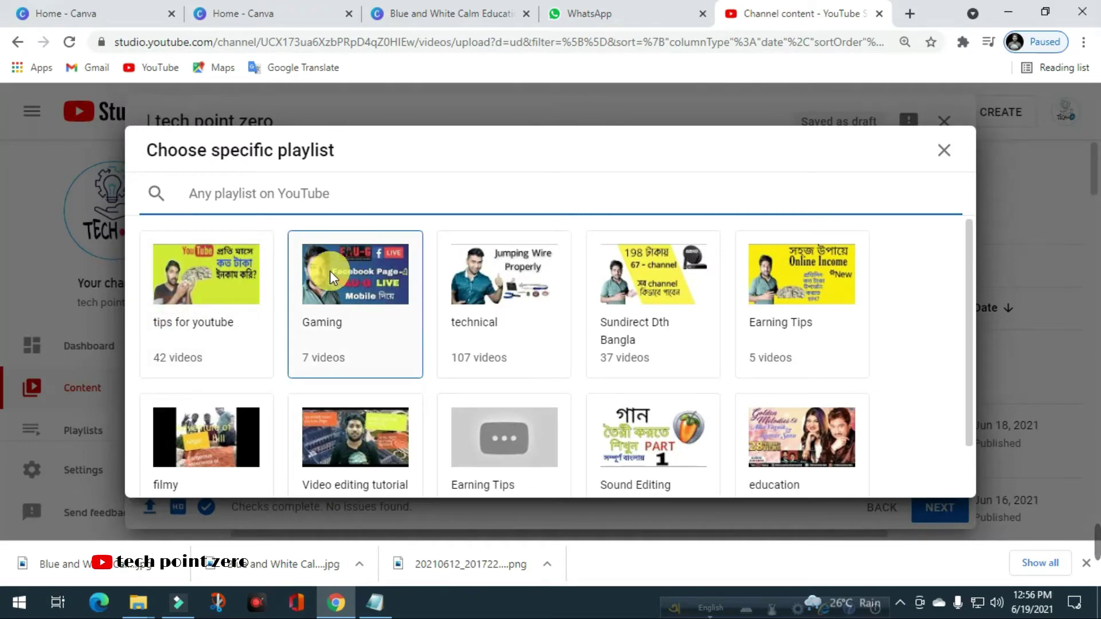
pyautogui.click(232, 298)
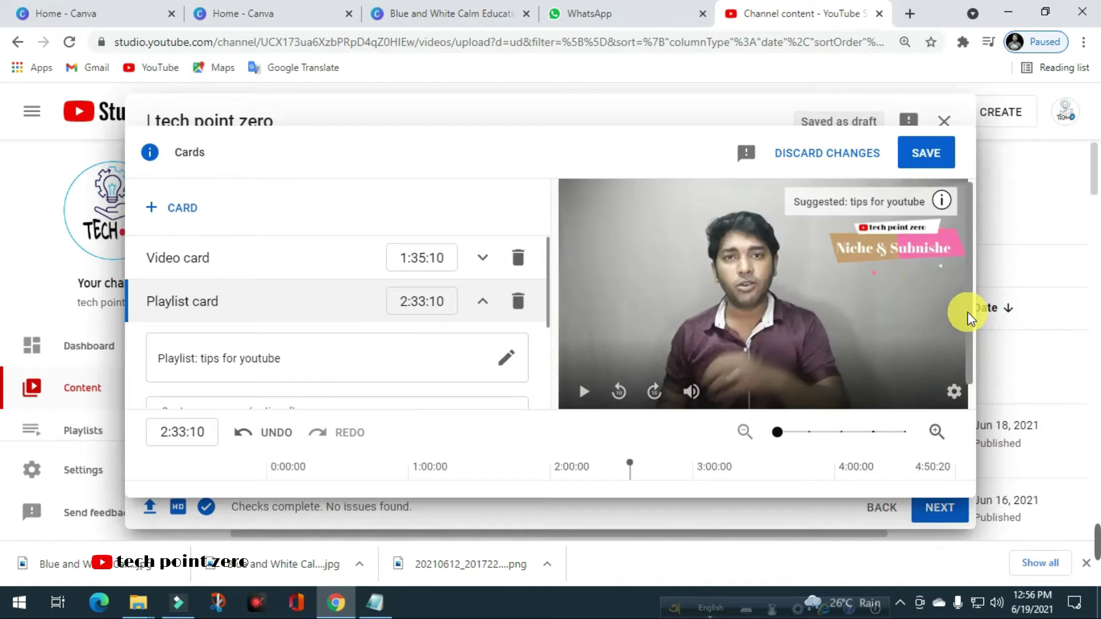
# Step: Add a channel card at 3:36:16 linking to the channel "PBthe Gamer", found by searching for "pbthe gamer"
pyautogui.scroll(-2, 965, 312)
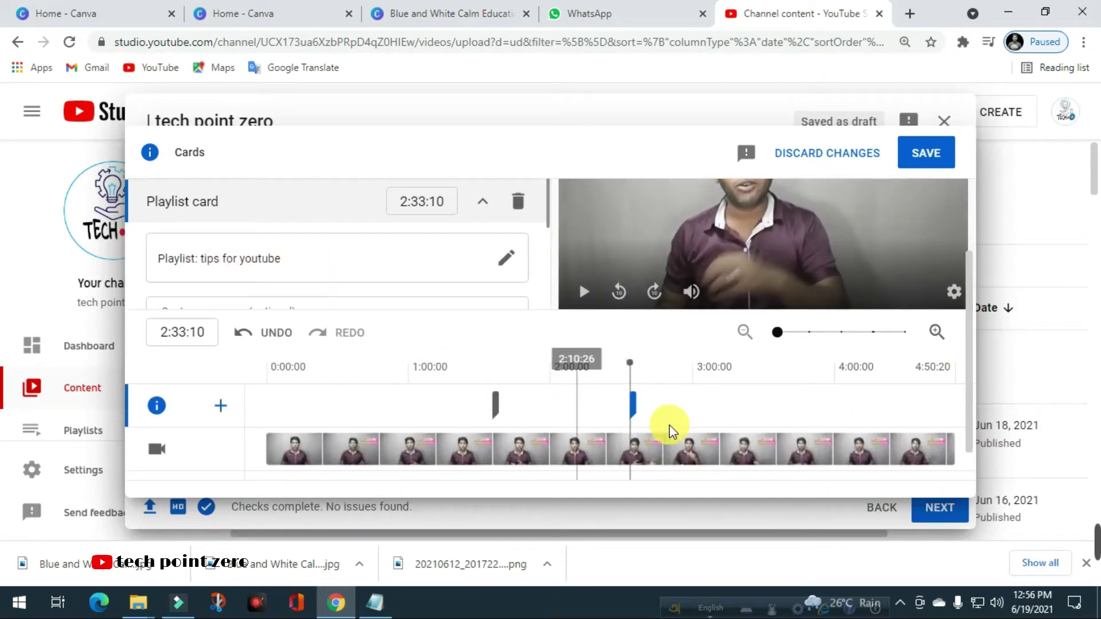
pyautogui.click(781, 399)
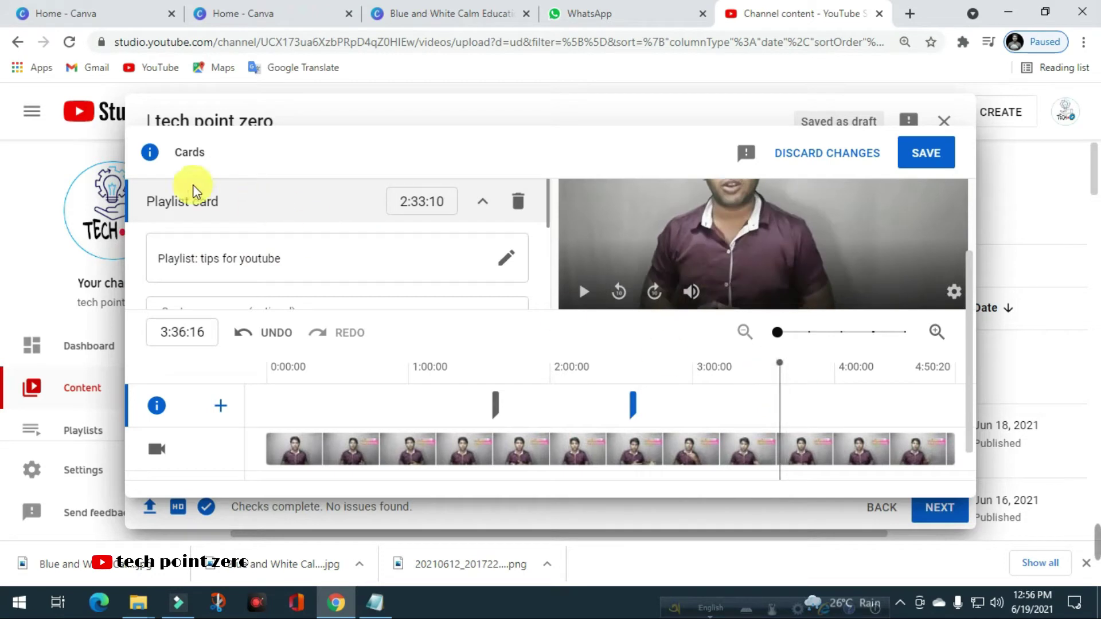
pyautogui.click(224, 407)
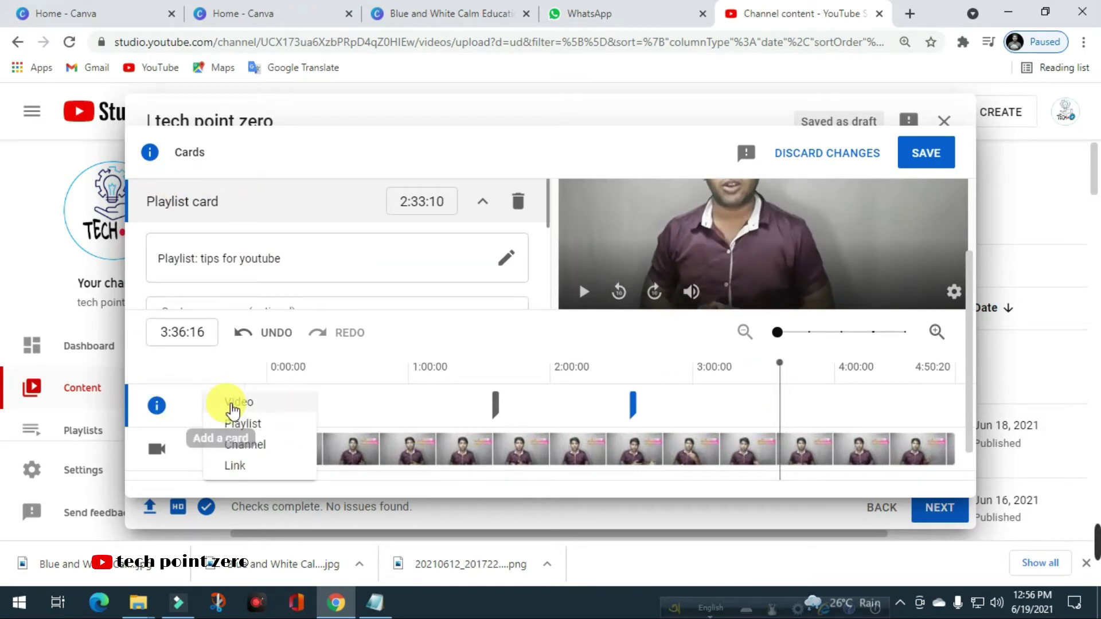
pyautogui.click(255, 453)
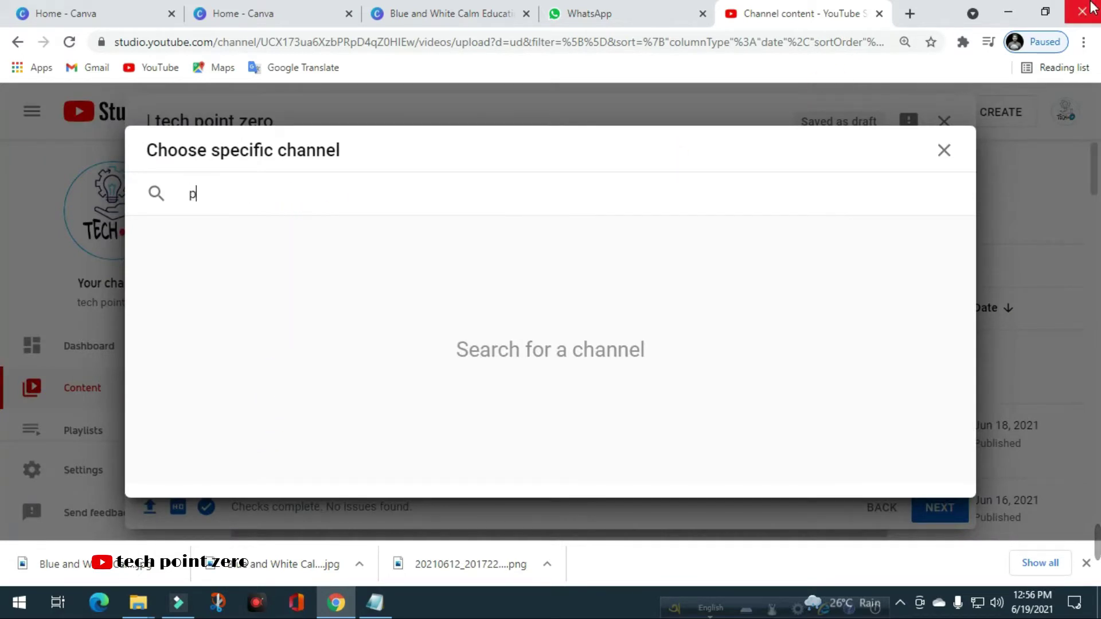
pyautogui.write('pbthe ga')
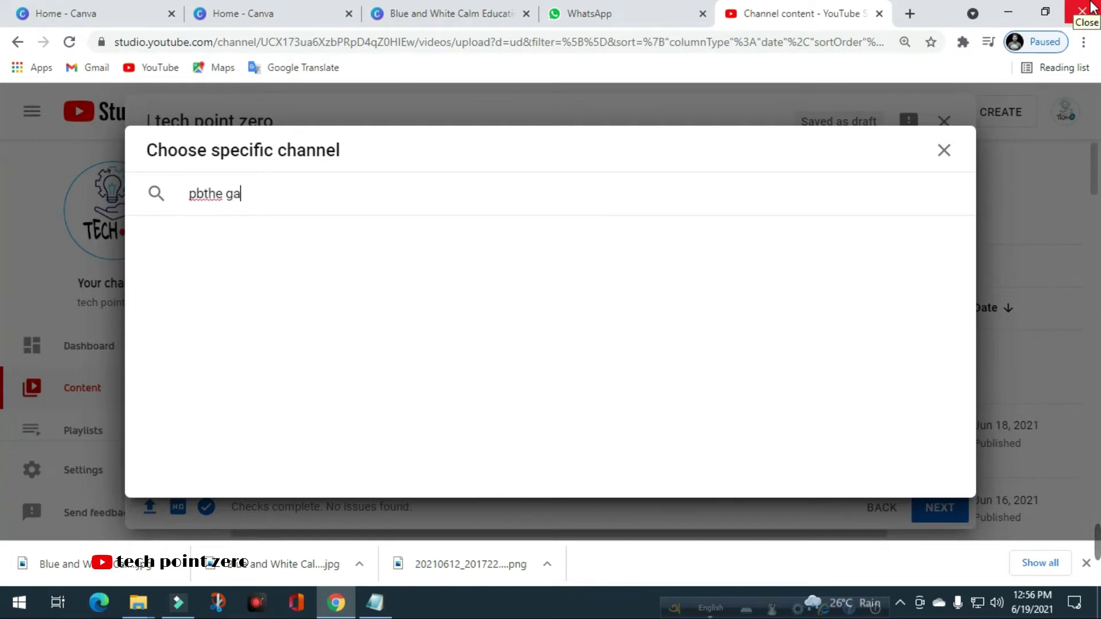
pyautogui.write('mer')
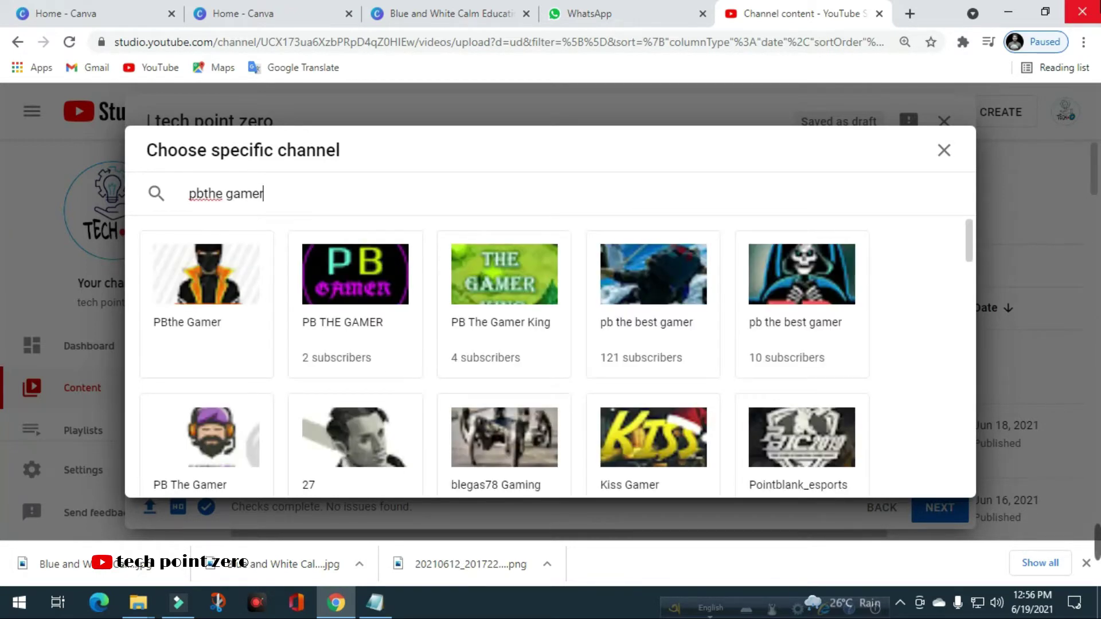
pyautogui.click(184, 295)
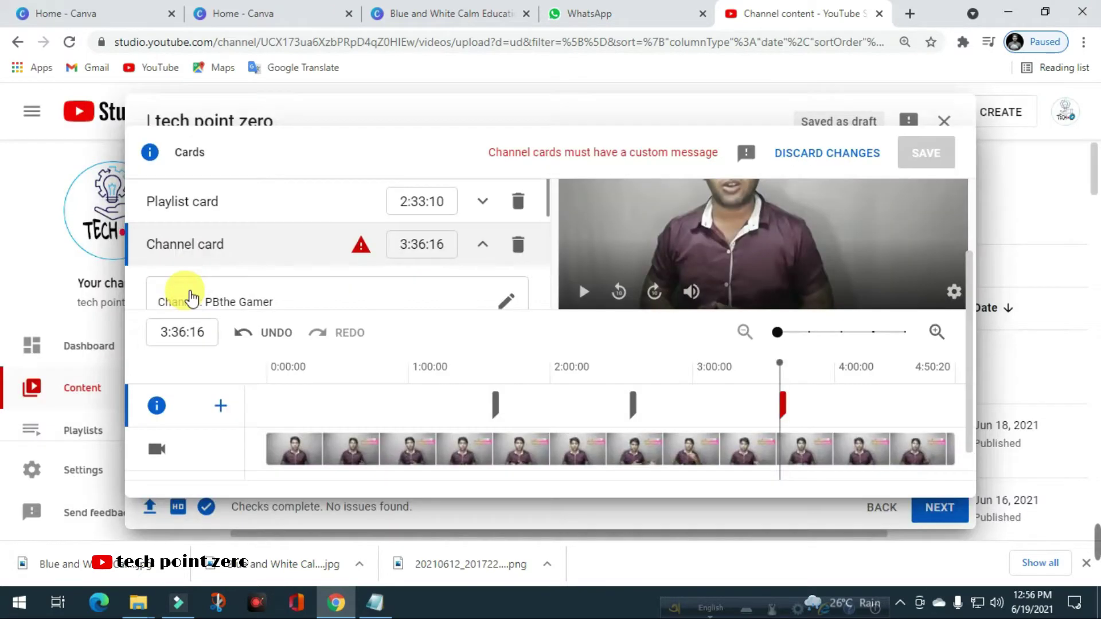
pyautogui.click(184, 290)
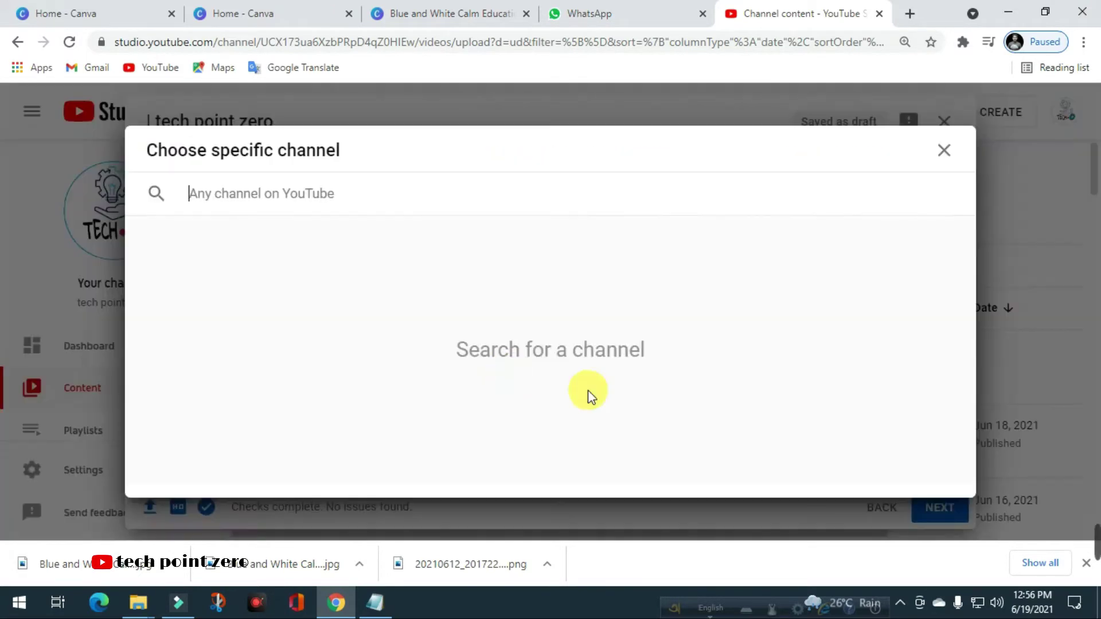
pyautogui.click(944, 152)
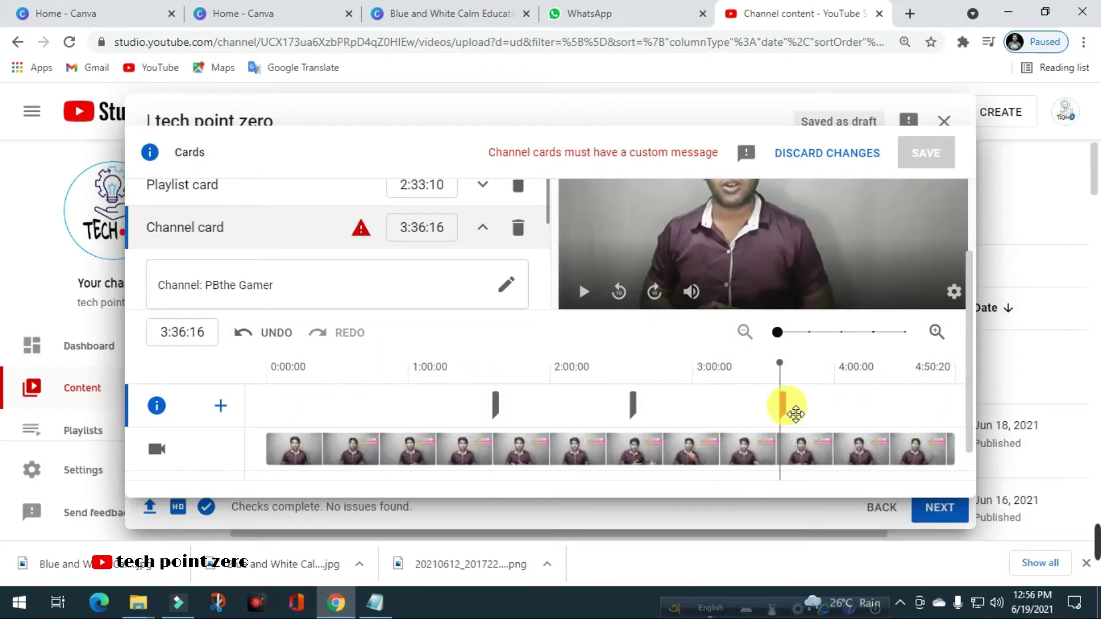
# Step: Review the channel card at 3:36:16 and delete it from the video's cards
pyautogui.scroll(-1, 963, 399)
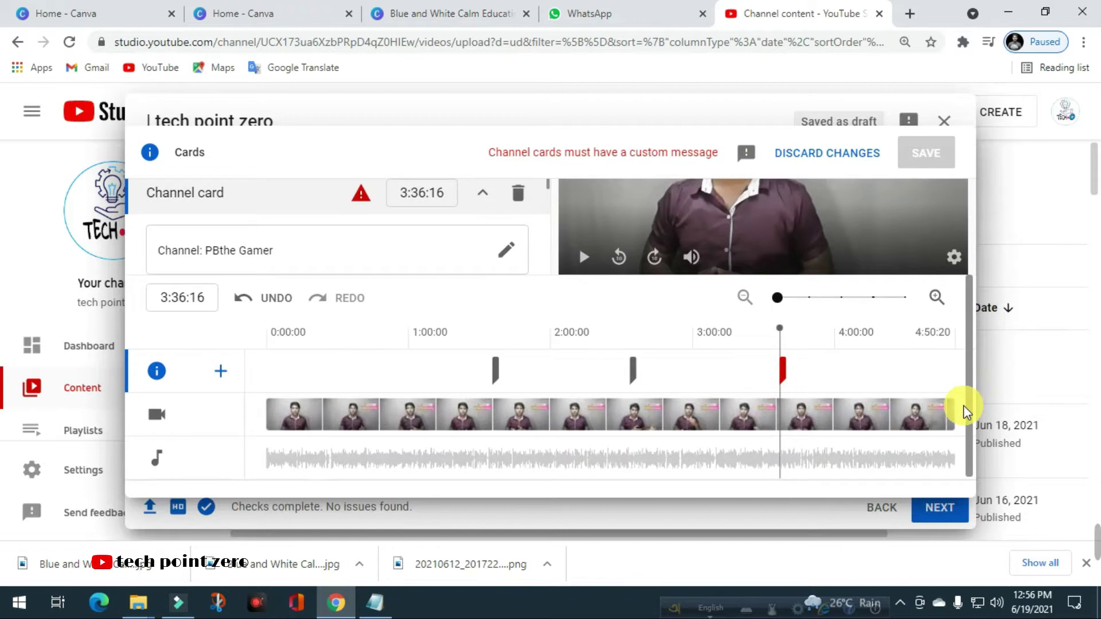
pyautogui.scroll(3, 968, 367)
pyautogui.scroll(-2, 978, 301)
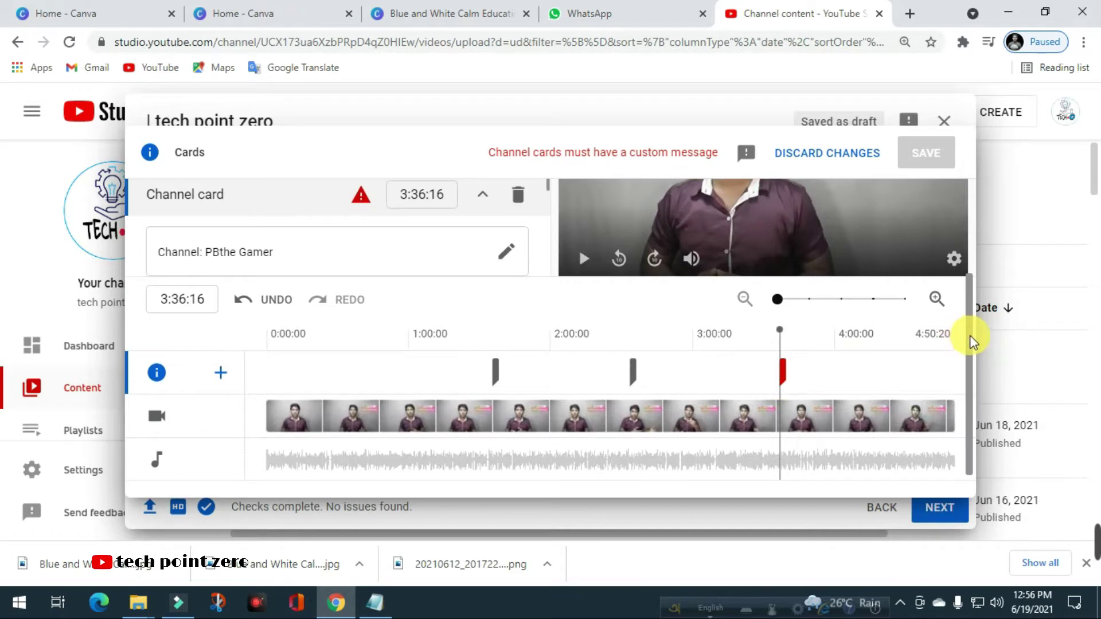
pyautogui.scroll(1, 972, 327)
pyautogui.scroll(2, 970, 312)
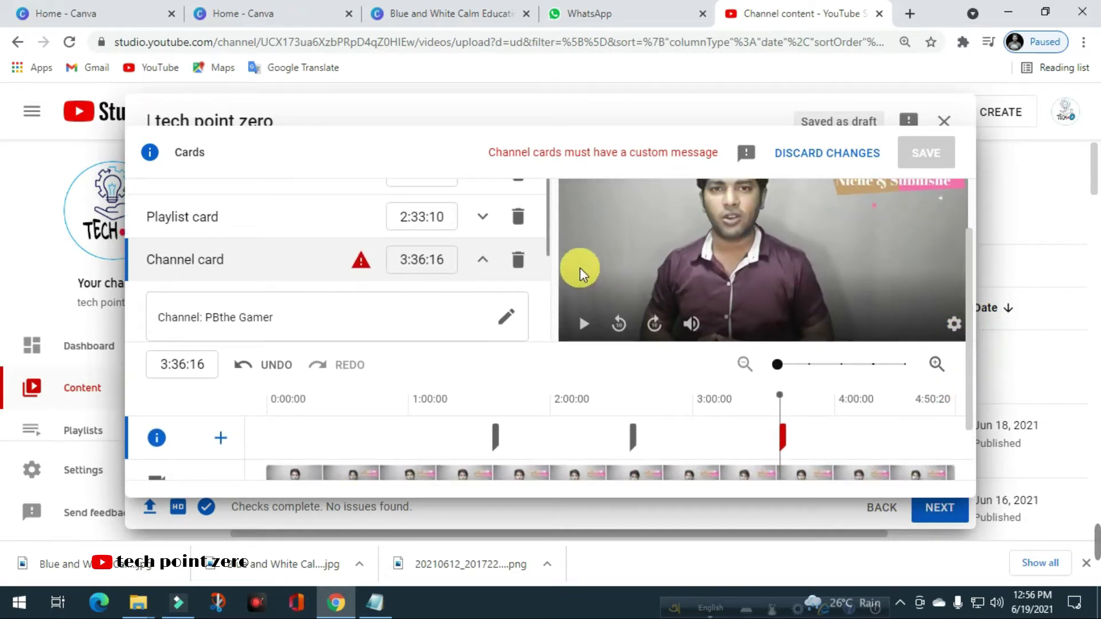
pyautogui.click(519, 262)
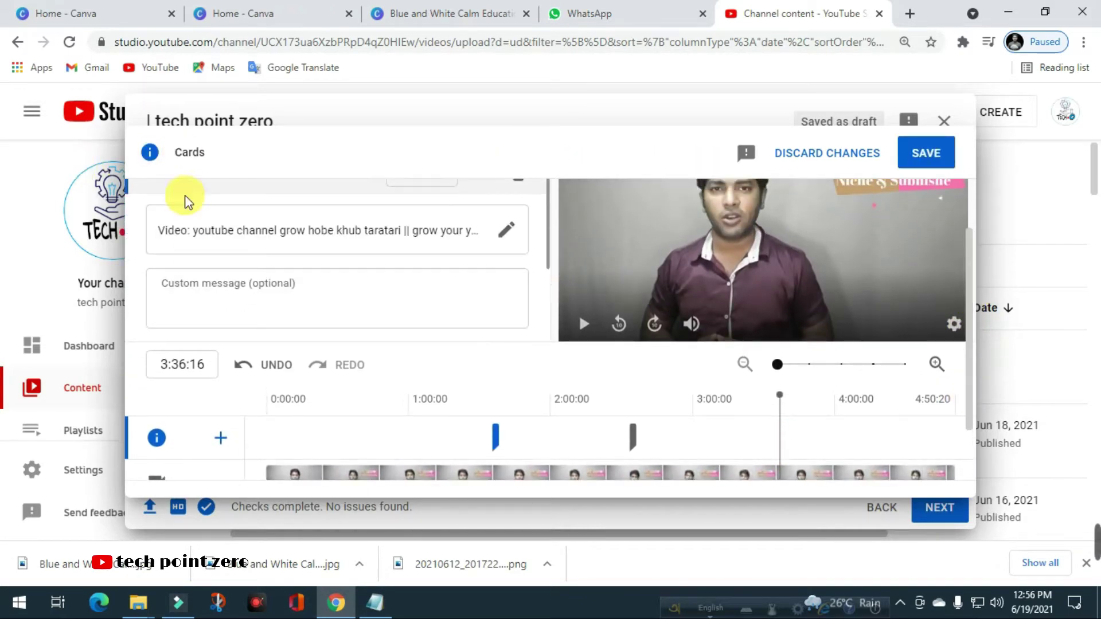
pyautogui.click(221, 440)
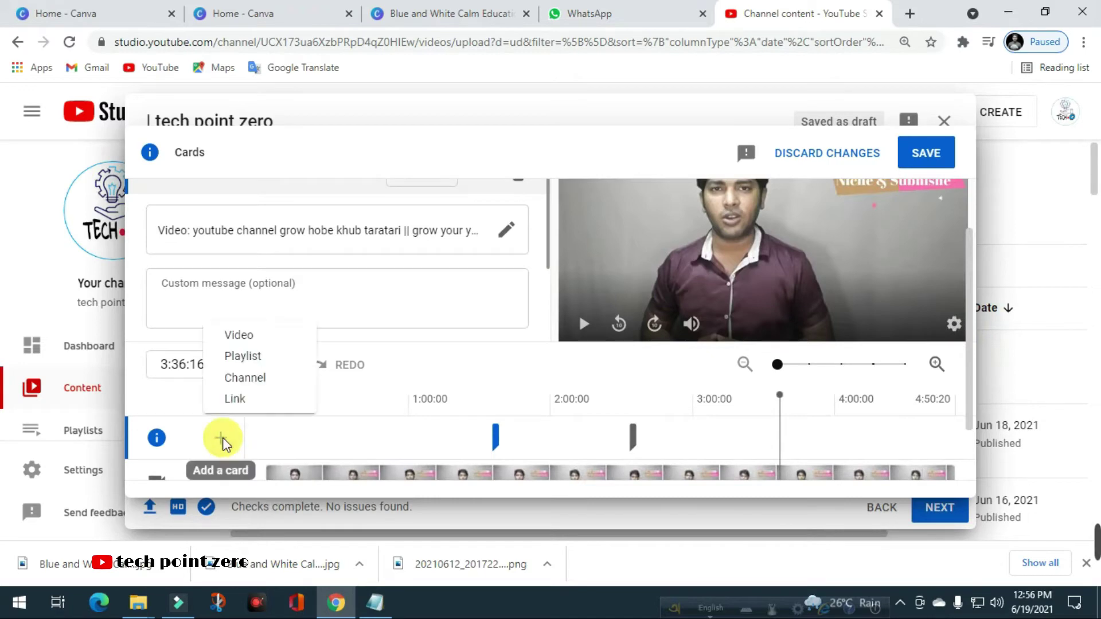
pyautogui.click(245, 399)
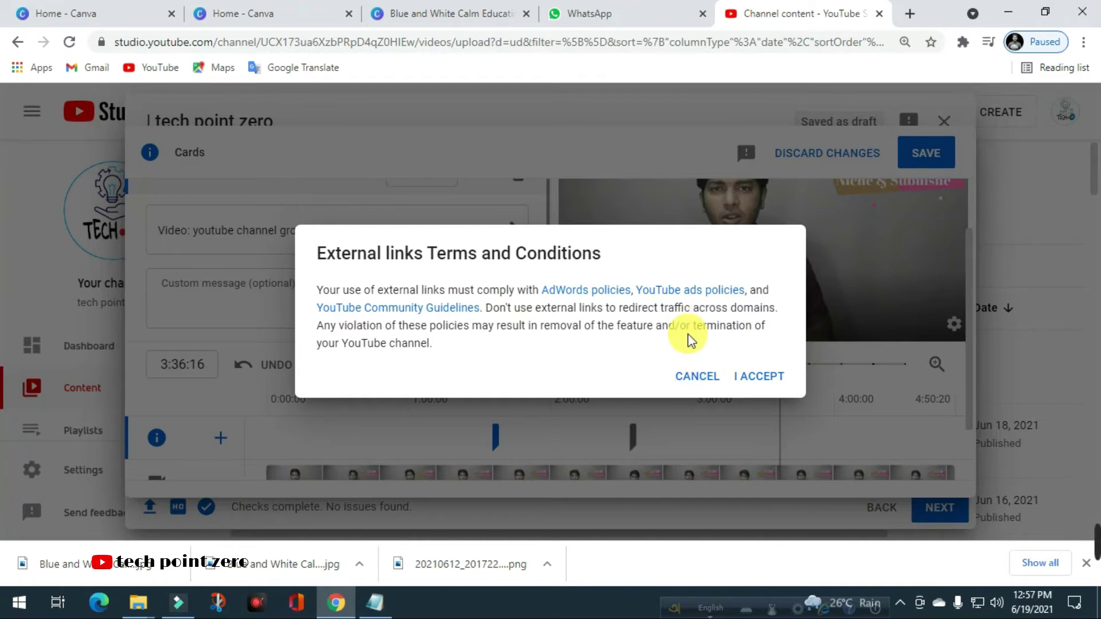
pyautogui.click(706, 378)
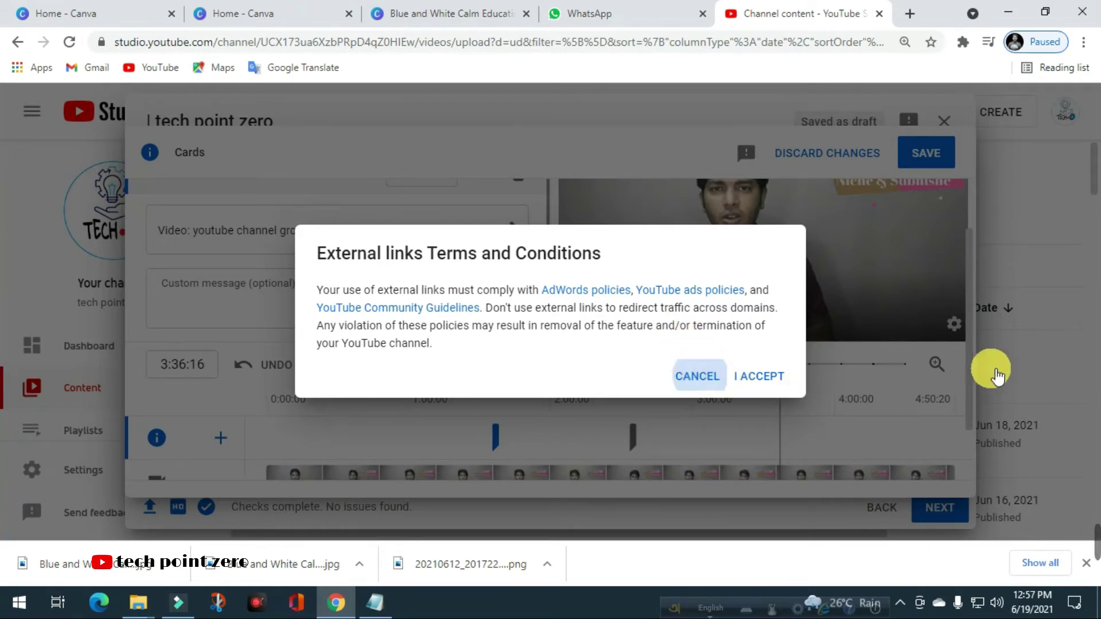
# Step: Add a video card at 3:49:08 linking to the channel's video "youtube channel get copyright strike" and save the cards
pyautogui.moveTo(791, 412); pyautogui.dragTo(807, 416)
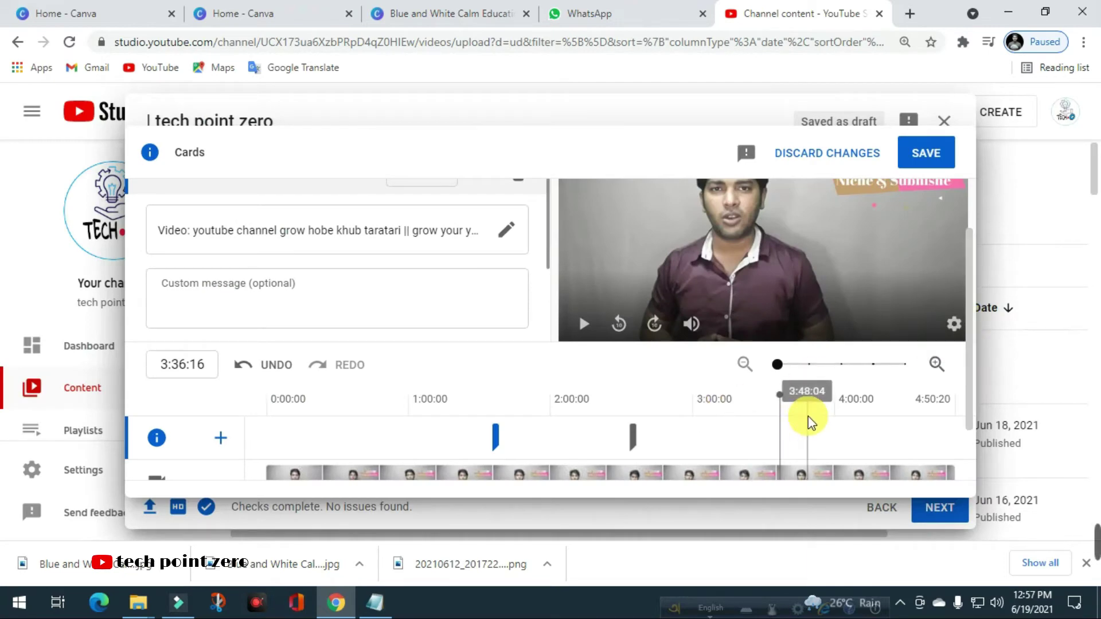
pyautogui.click(222, 439)
pyautogui.click(238, 332)
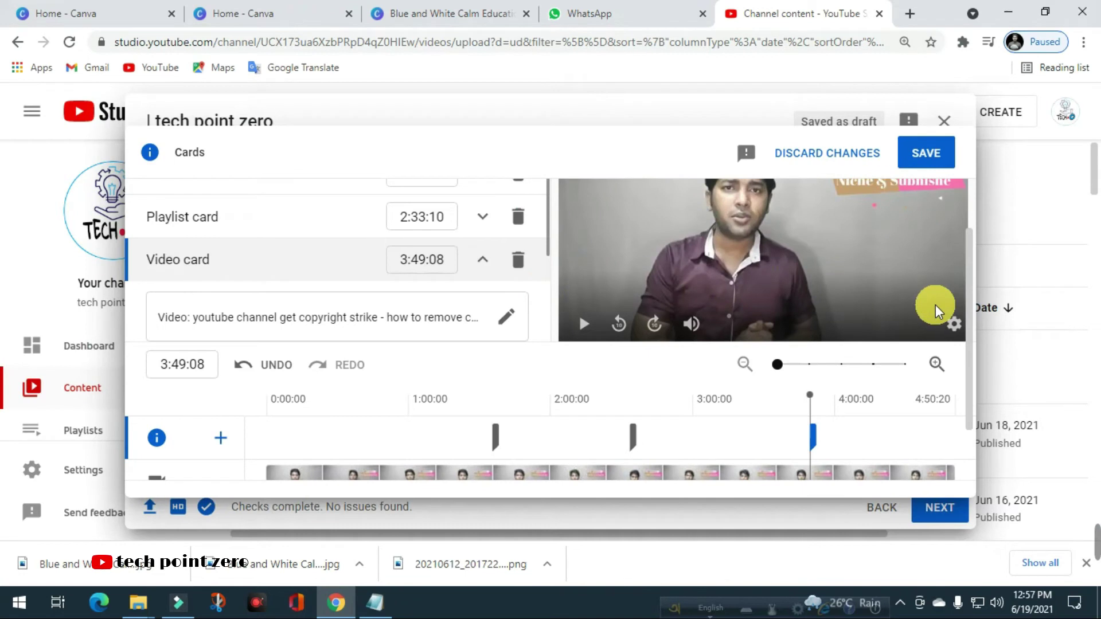
pyautogui.moveTo(970, 295); pyautogui.dragTo(970, 373)
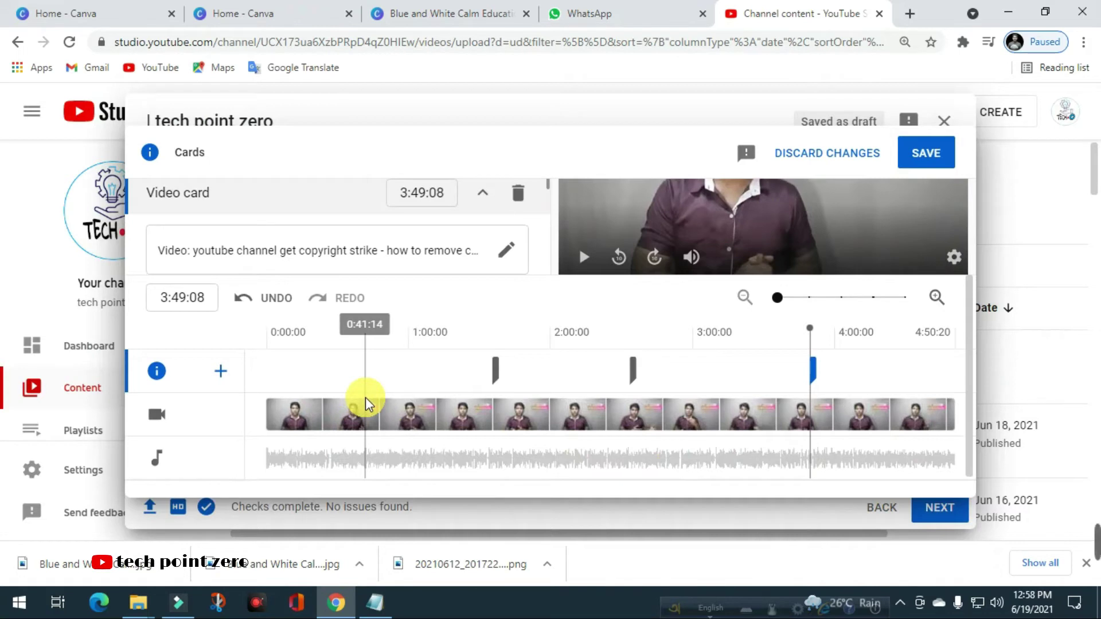
pyautogui.moveTo(970, 359); pyautogui.dragTo(995, 230)
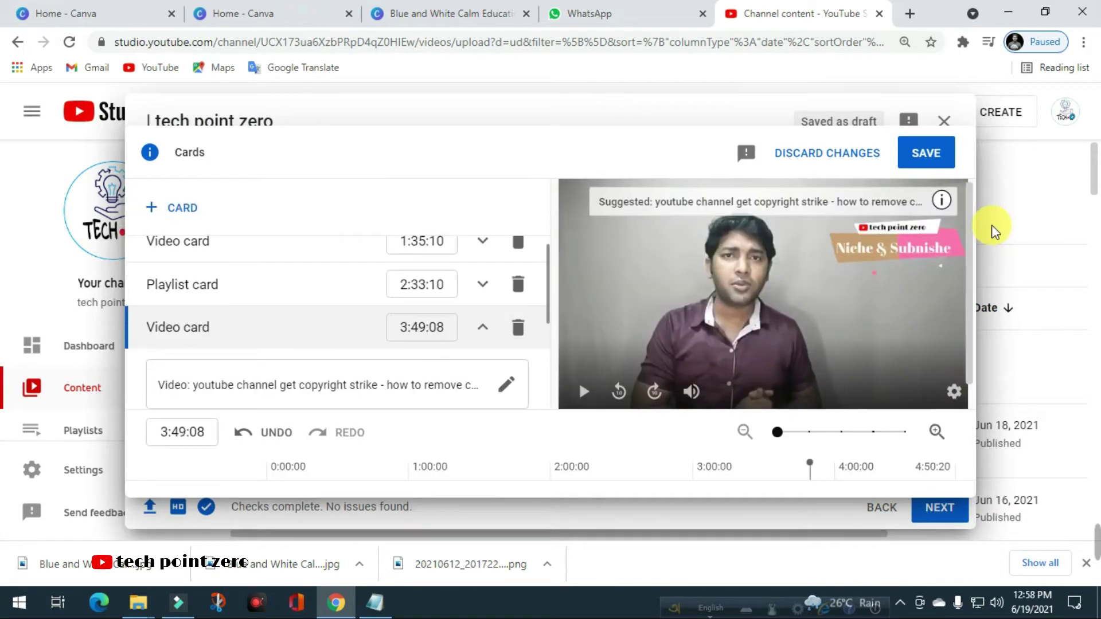
pyautogui.click(924, 152)
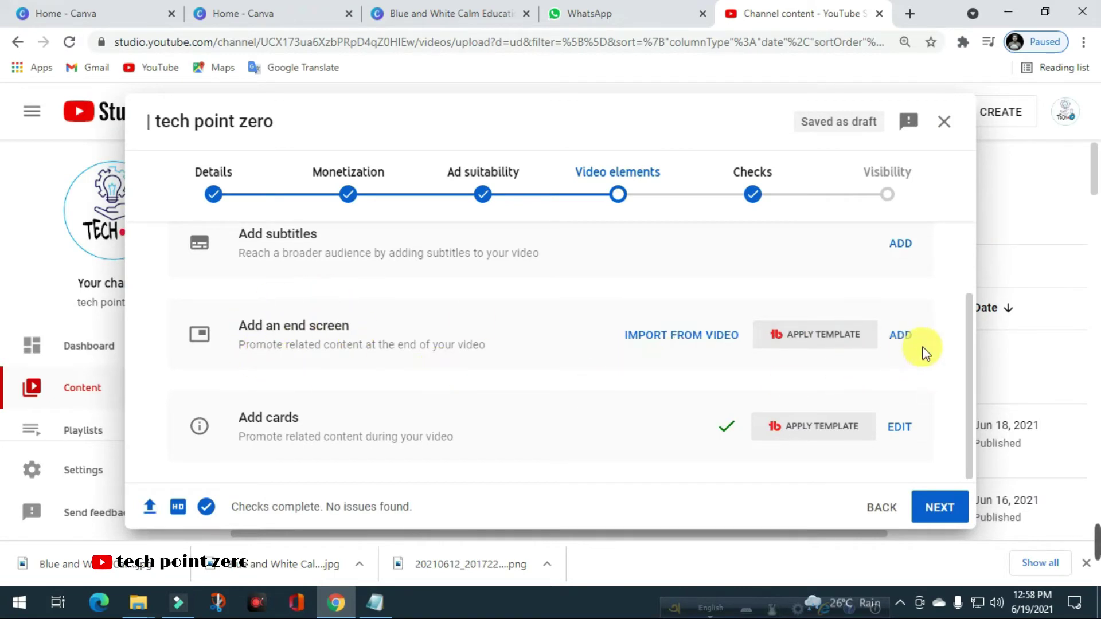
# Step: Open the end screen editor for the uploaded video and import the end screen layout from the latest video
pyautogui.click(910, 338)
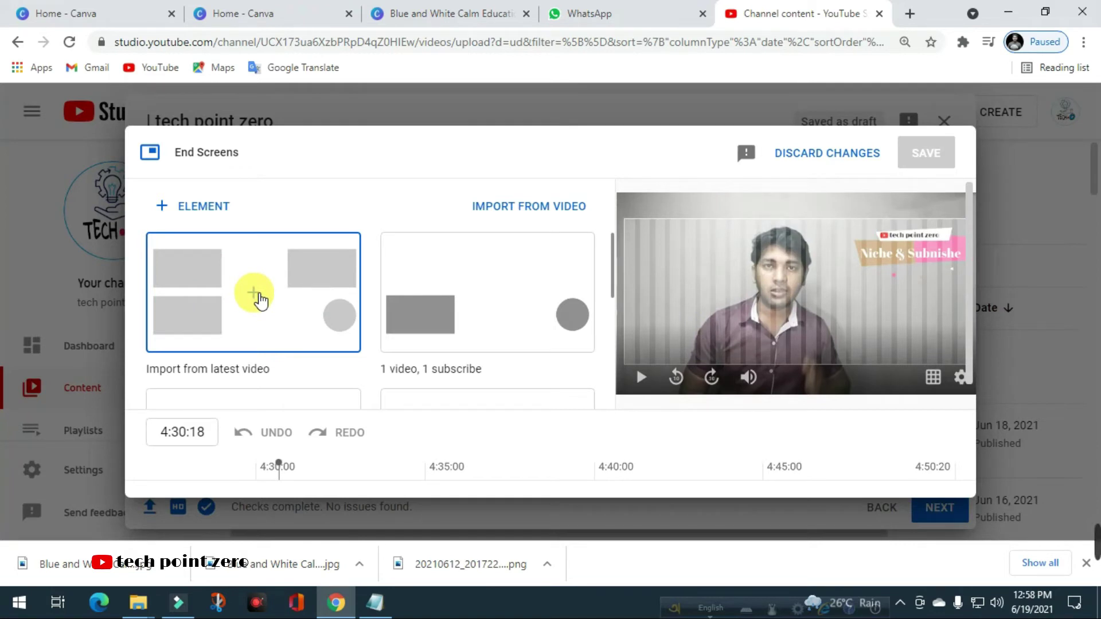
pyautogui.scroll(-1, 611, 256)
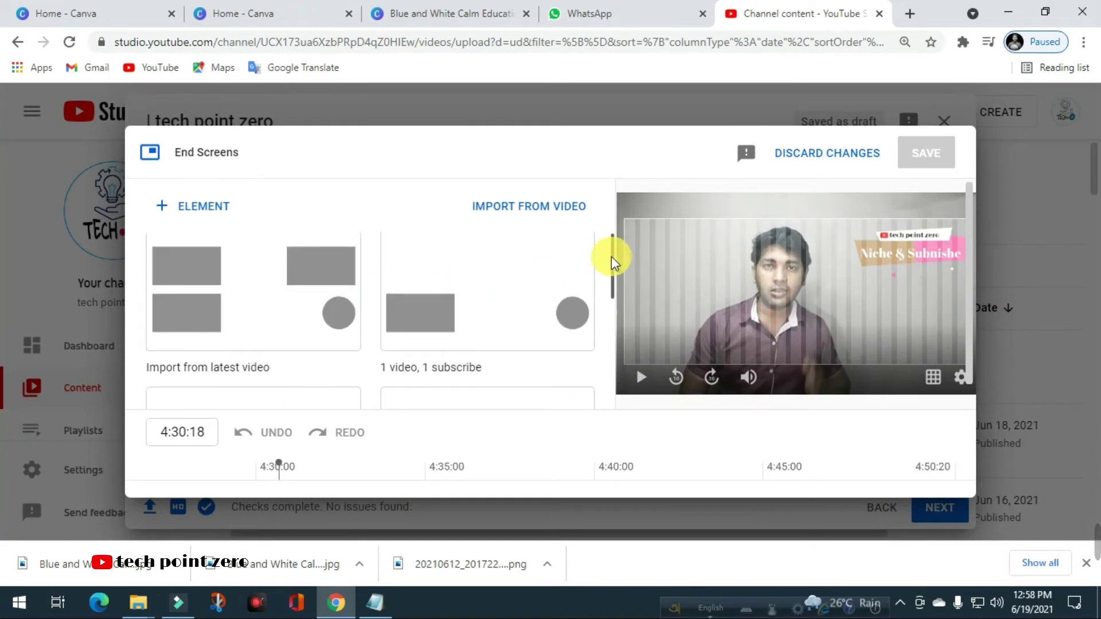
pyautogui.scroll(-1, 611, 256)
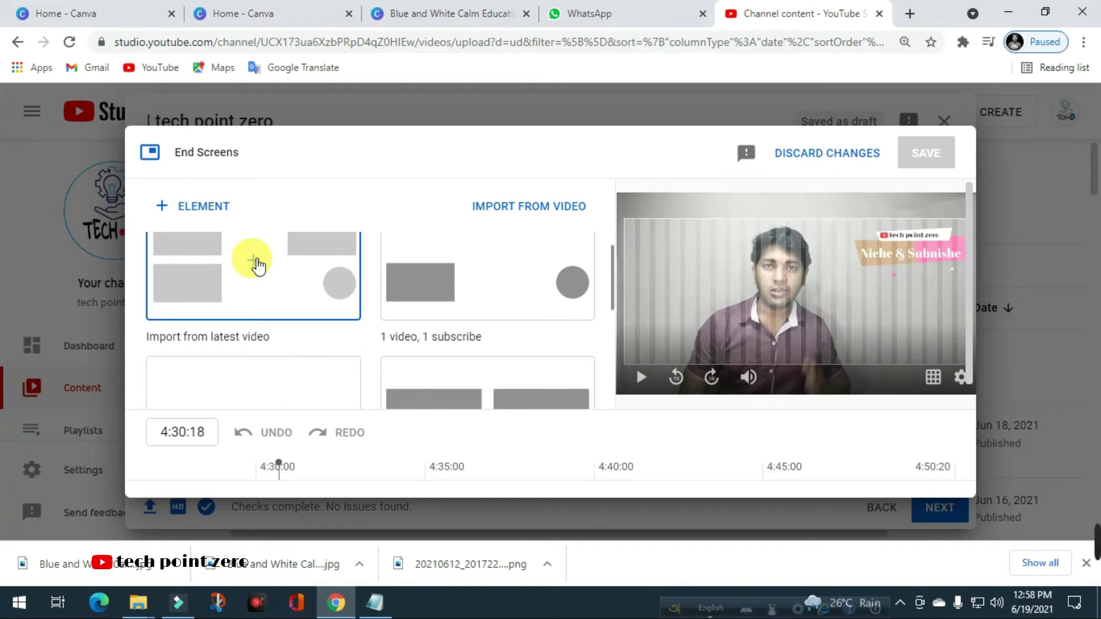
pyautogui.click(256, 265)
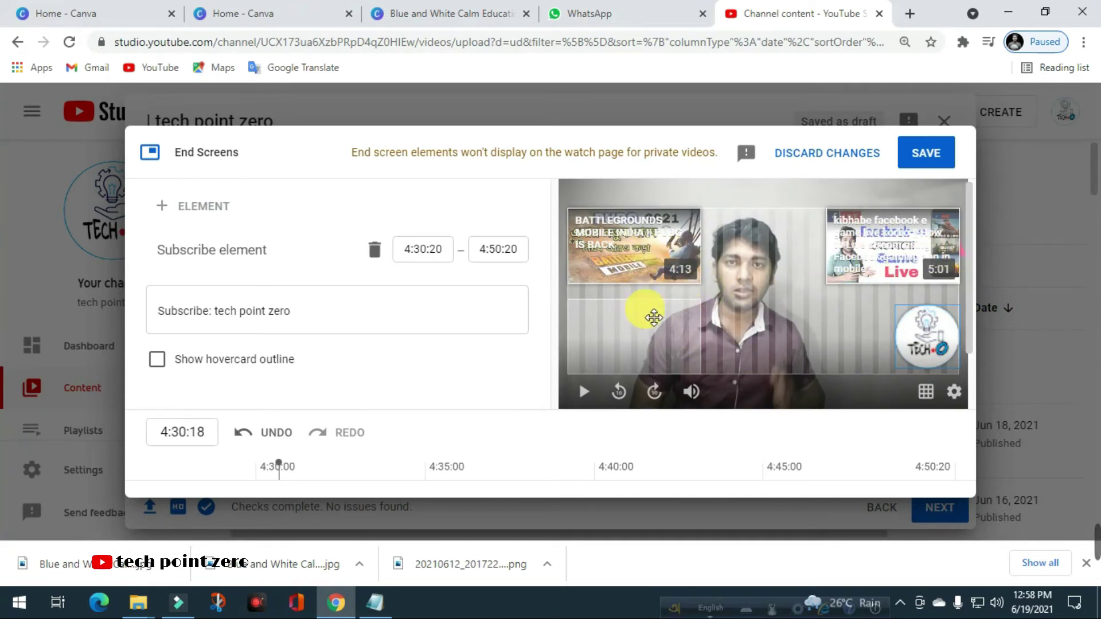
# Step: Change the "kibhabe facebook e game live korbo" end screen element to the channel's video "youtube channel get copyright strike"
pyautogui.click(650, 271)
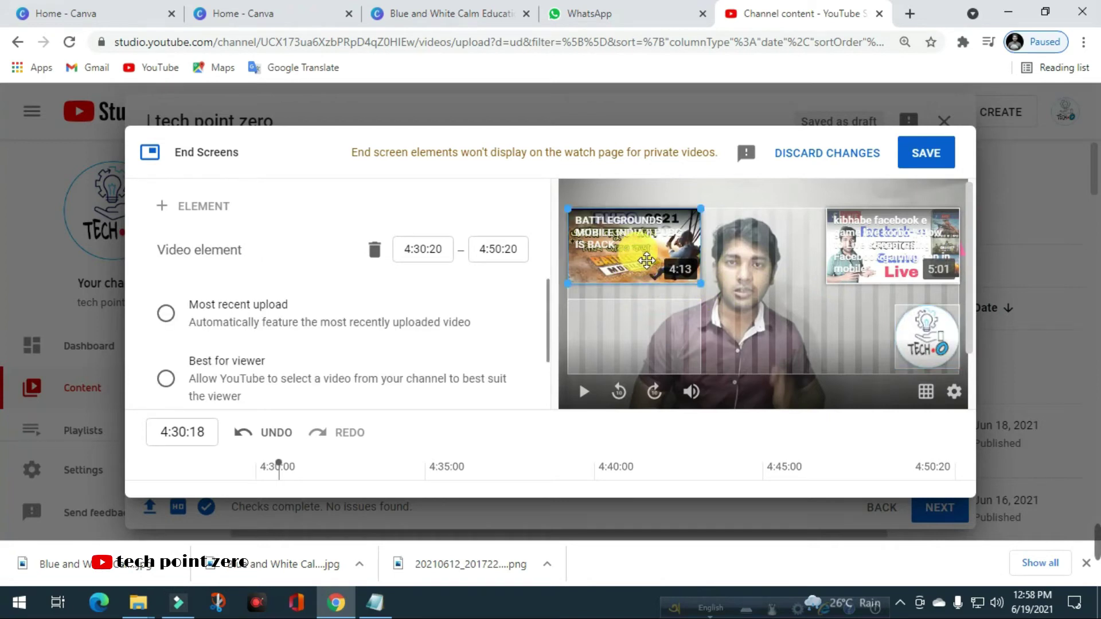
pyautogui.click(876, 243)
pyautogui.scroll(-2, 545, 290)
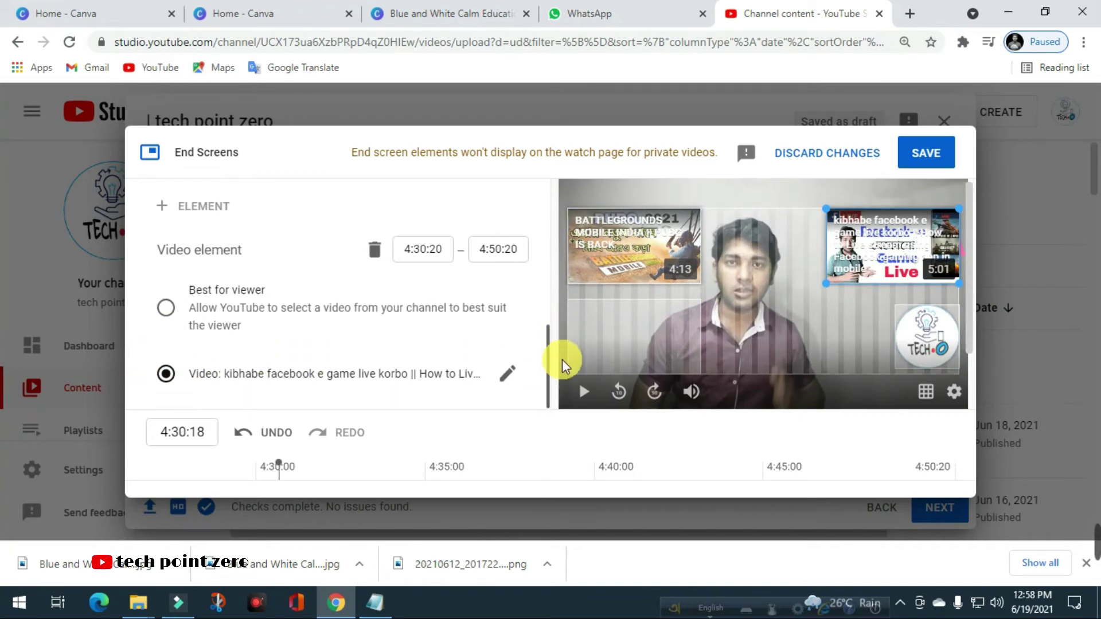
pyautogui.click(508, 380)
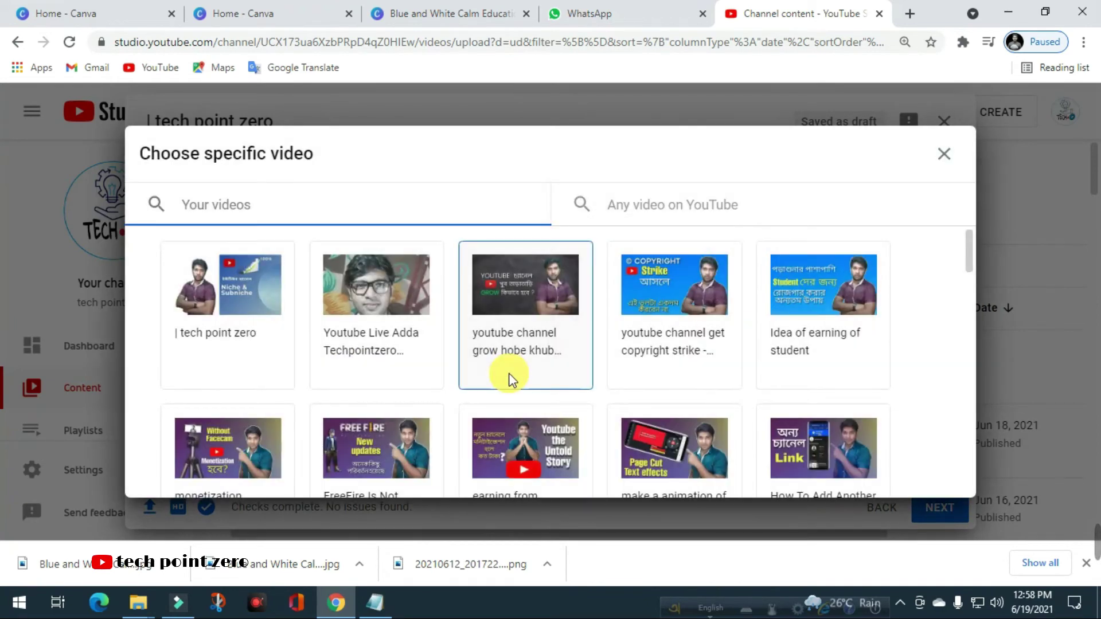
pyautogui.click(651, 310)
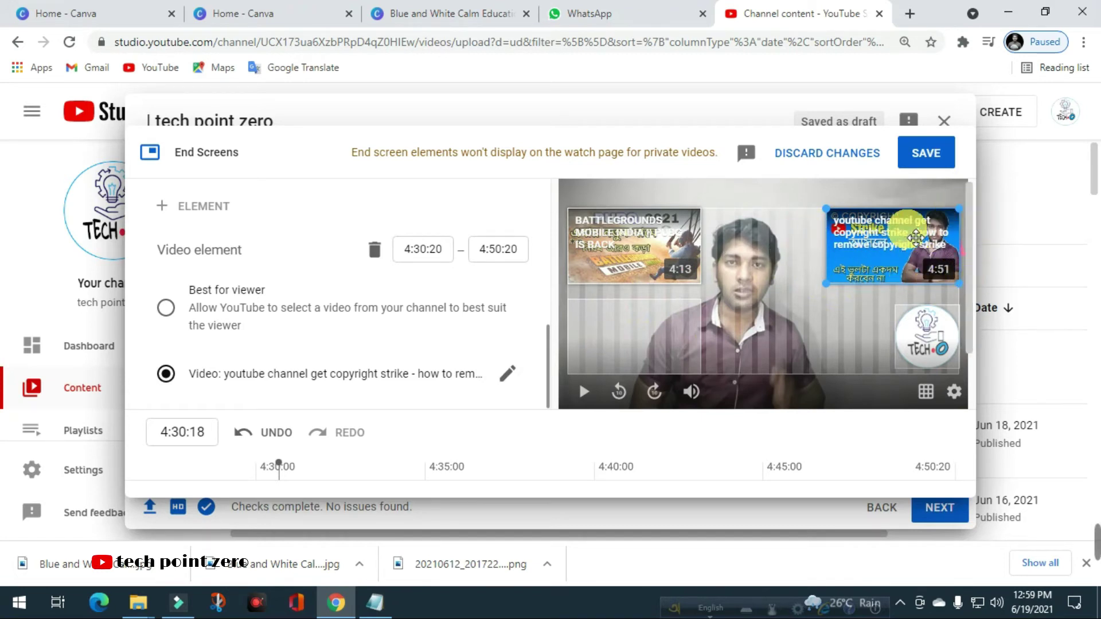
# Step: Delete the copyright strike video element from the end screen
pyautogui.click(374, 252)
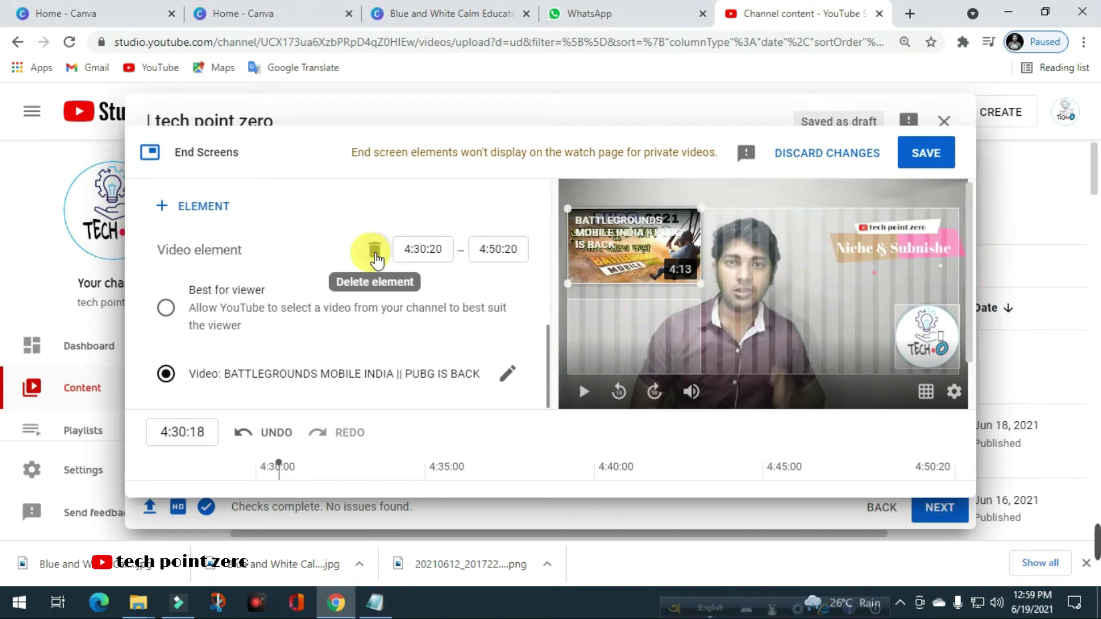
# Step: Delete the "BATTLEGROUNDS MOBILE INDIA || PUBG IS BACK" video element and the subscribe element from the end screen
pyautogui.click(377, 259)
pyautogui.click(375, 255)
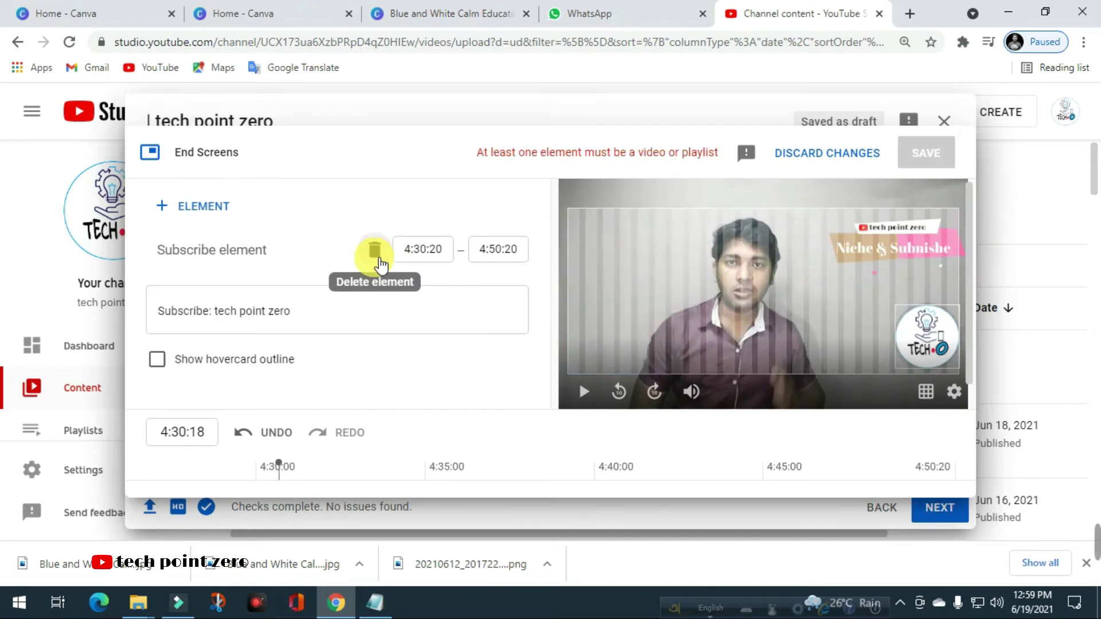
pyautogui.click(375, 257)
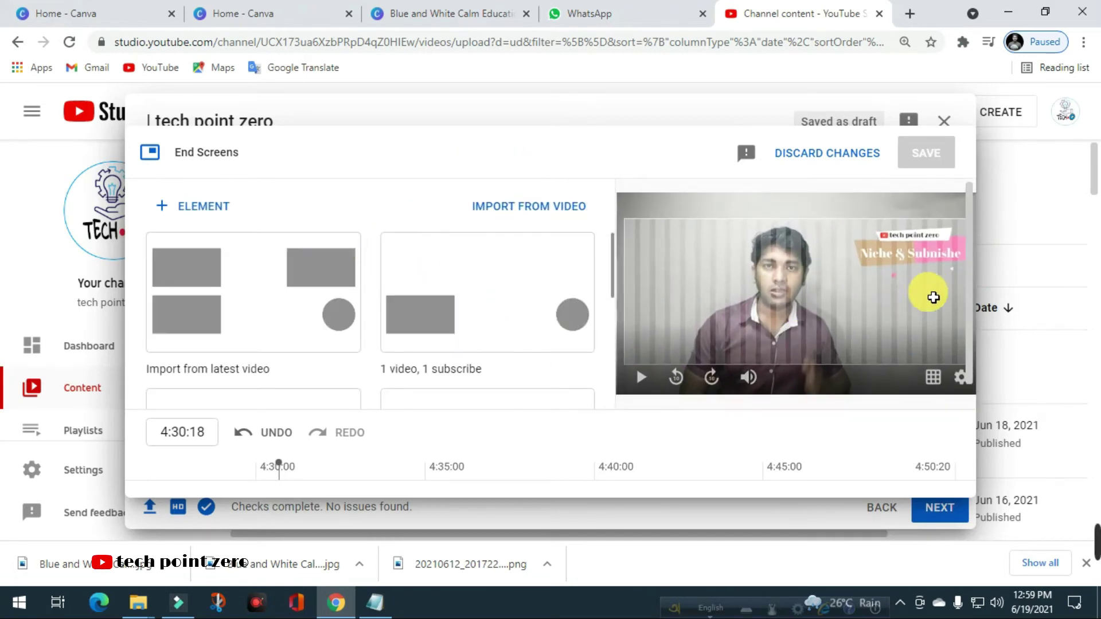
# Step: Add a video element for the specific video "kibhabe facebook e game live korbo || How to Liv...", searching the channel's videos for "facebook"
pyautogui.click(167, 211)
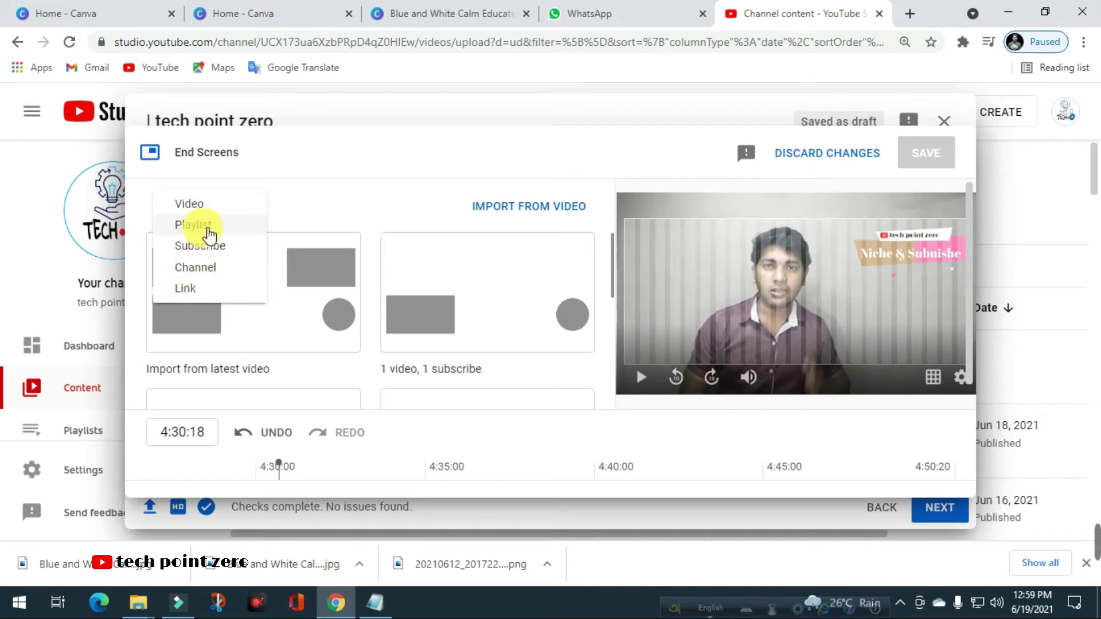
pyautogui.click(194, 207)
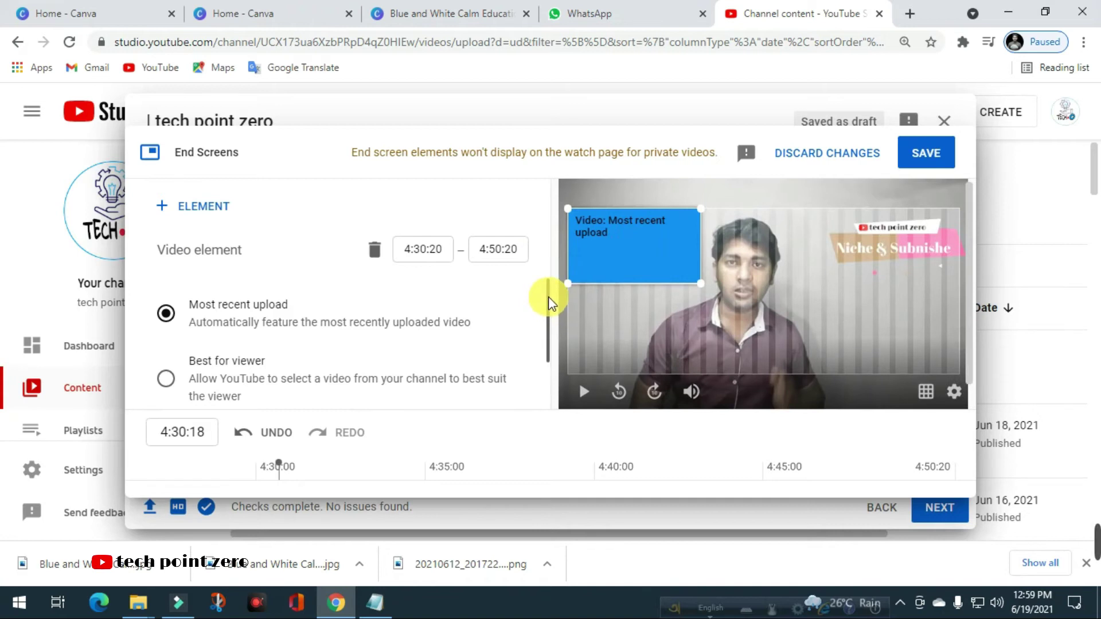
pyautogui.scroll(-2, 549, 315)
pyautogui.scroll(2, 550, 339)
pyautogui.scroll(-2, 550, 353)
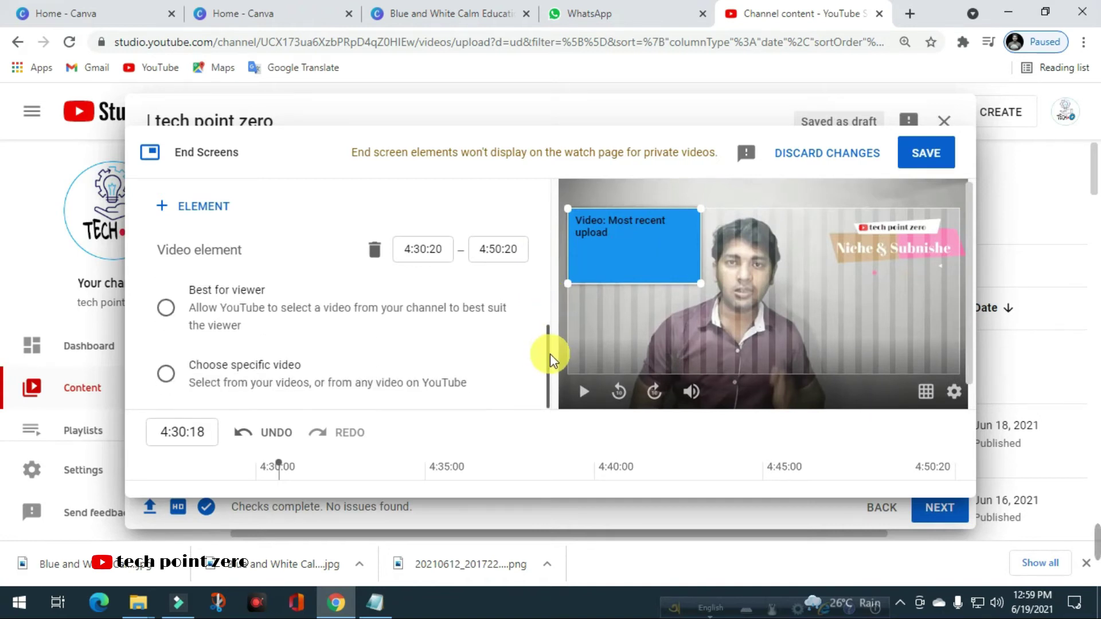
pyautogui.moveTo(553, 339); pyautogui.dragTo(545, 301)
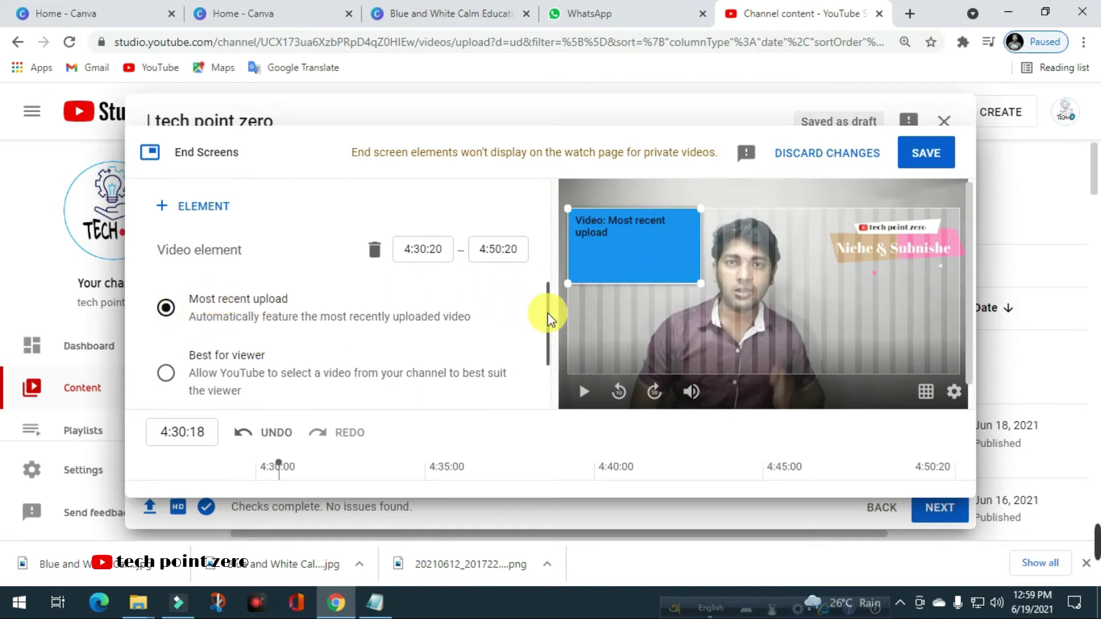
pyautogui.moveTo(547, 312); pyautogui.dragTo(549, 344)
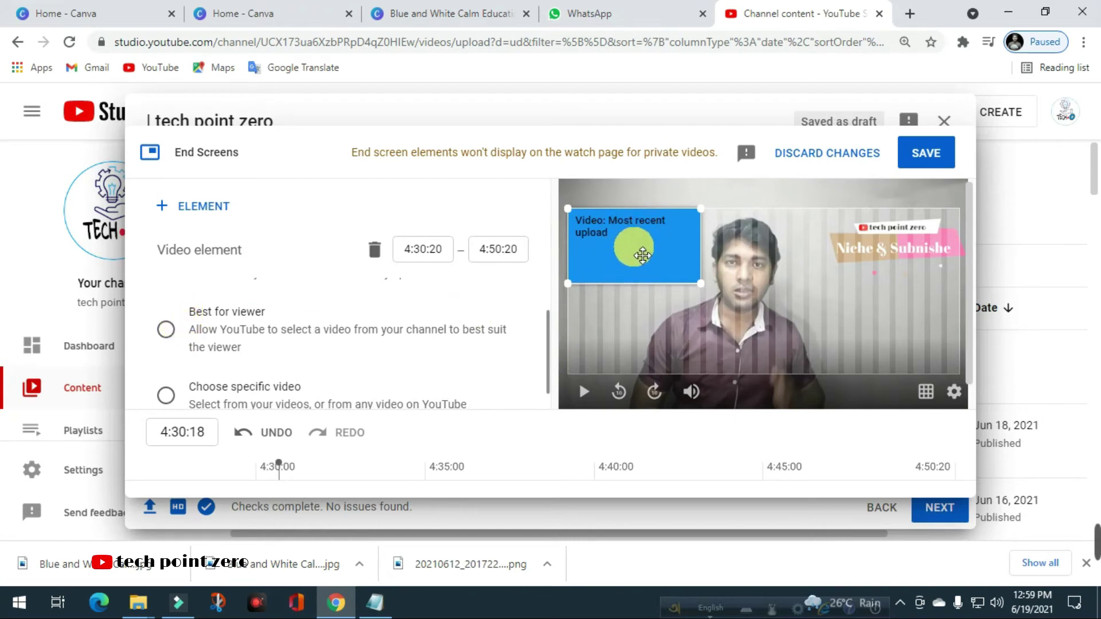
pyautogui.moveTo(545, 322); pyautogui.dragTo(545, 364)
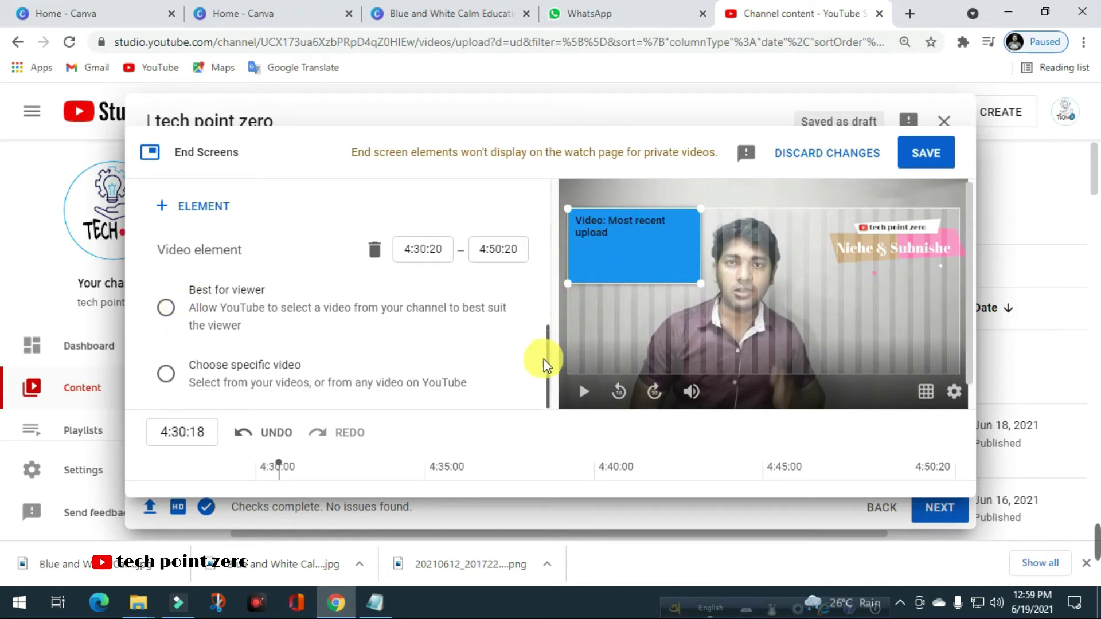
pyautogui.click(167, 374)
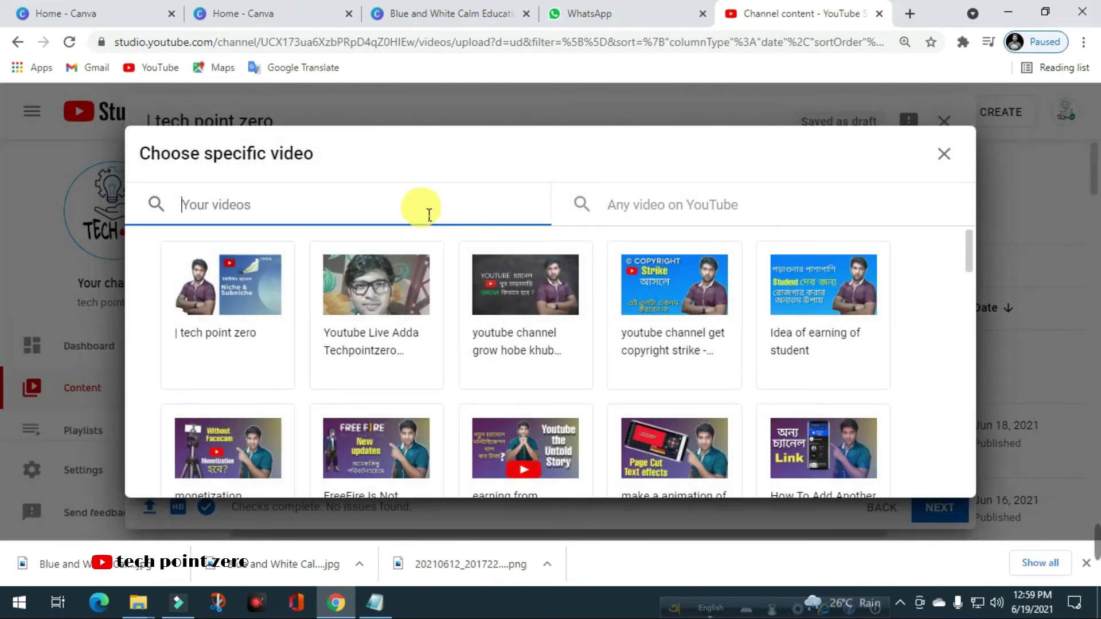
pyautogui.write('f')
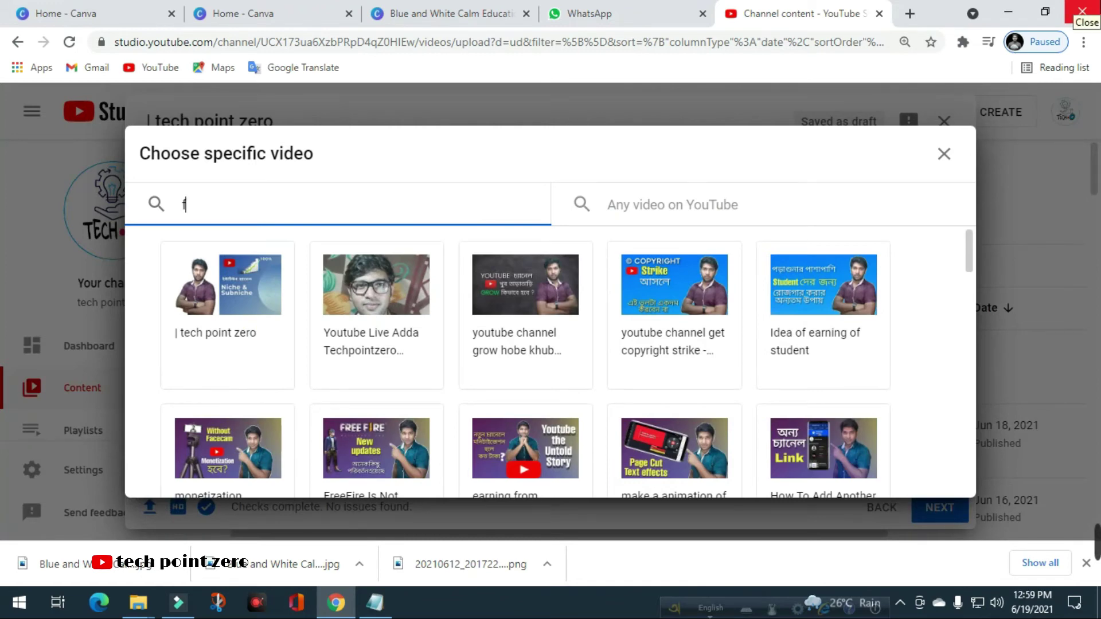
pyautogui.write('acebook')
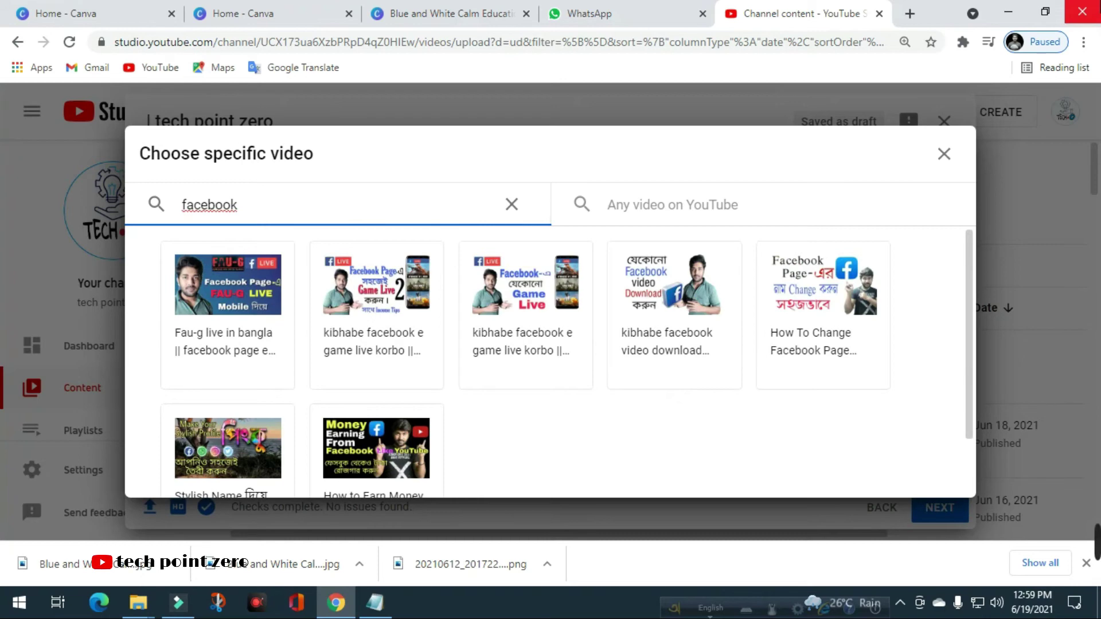
pyautogui.click(529, 303)
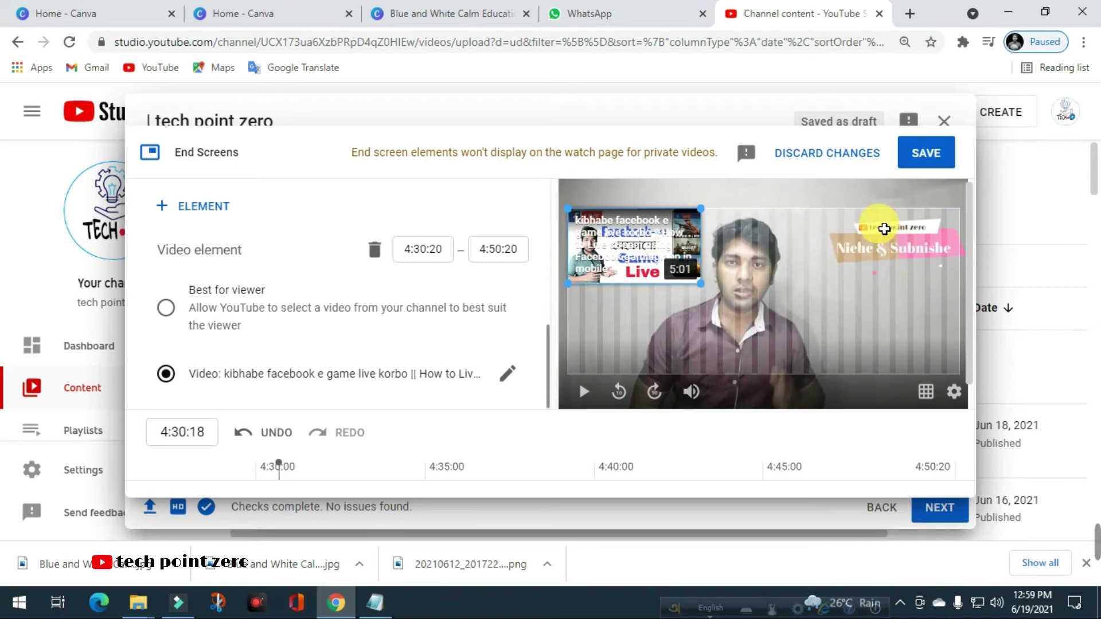
# Step: Add a second video element featuring the most recent upload and place it in the upper-right corner of the video frame
pyautogui.rightClick(946, 267)
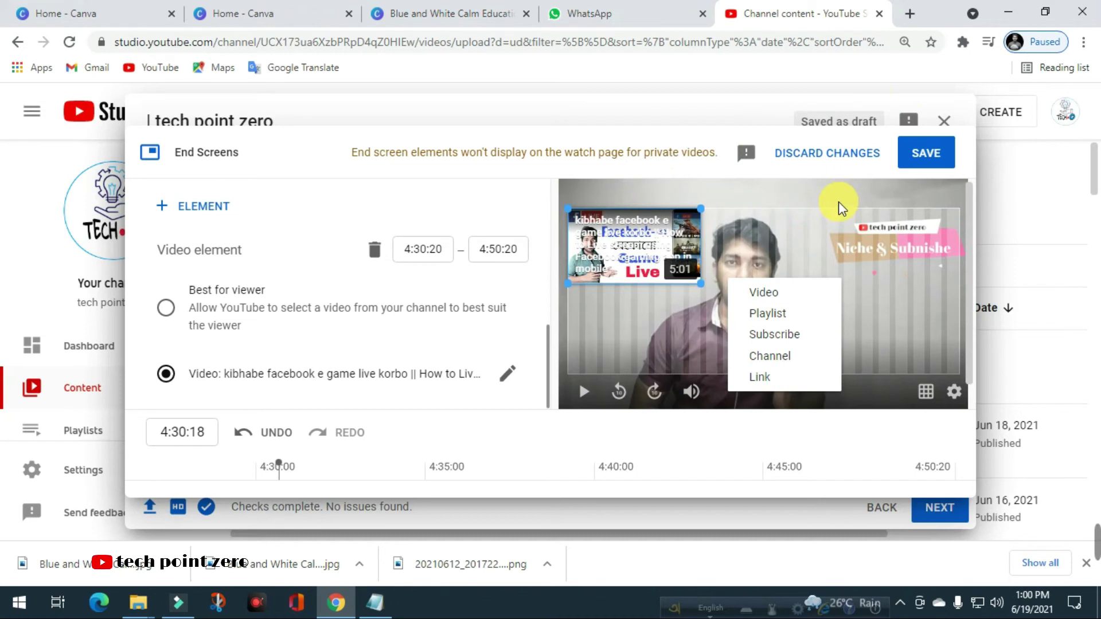
pyautogui.click(764, 292)
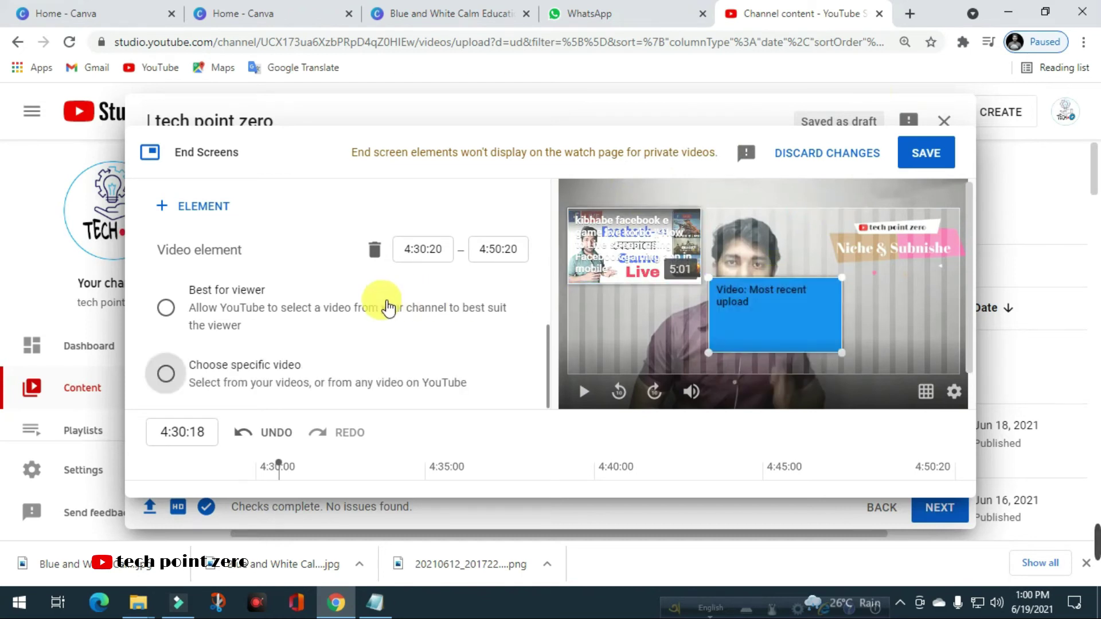
pyautogui.moveTo(799, 326); pyautogui.dragTo(910, 252)
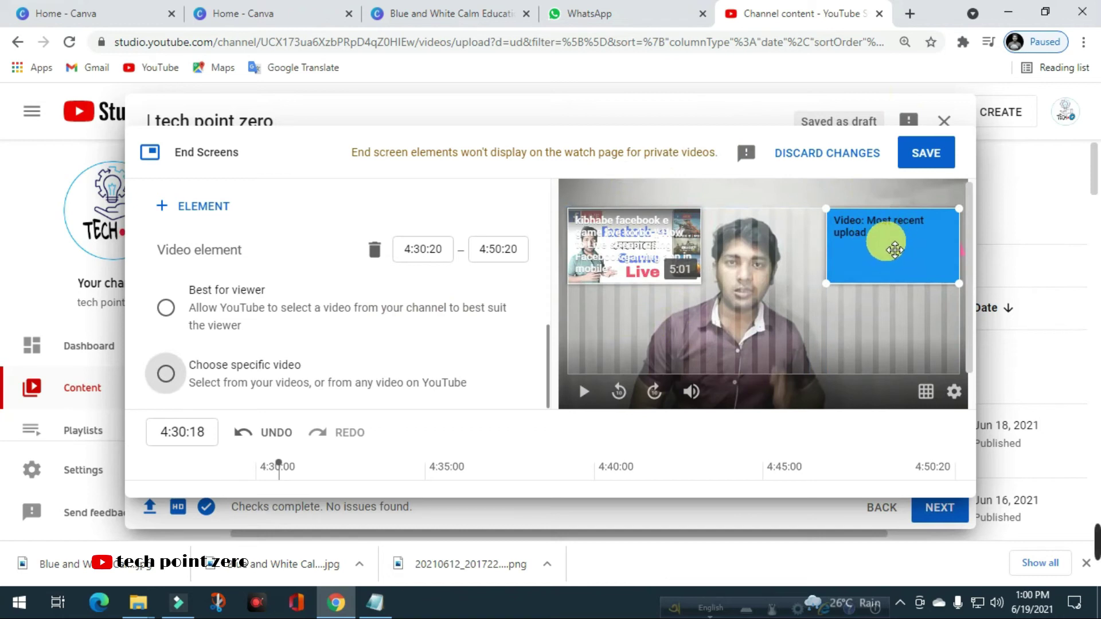
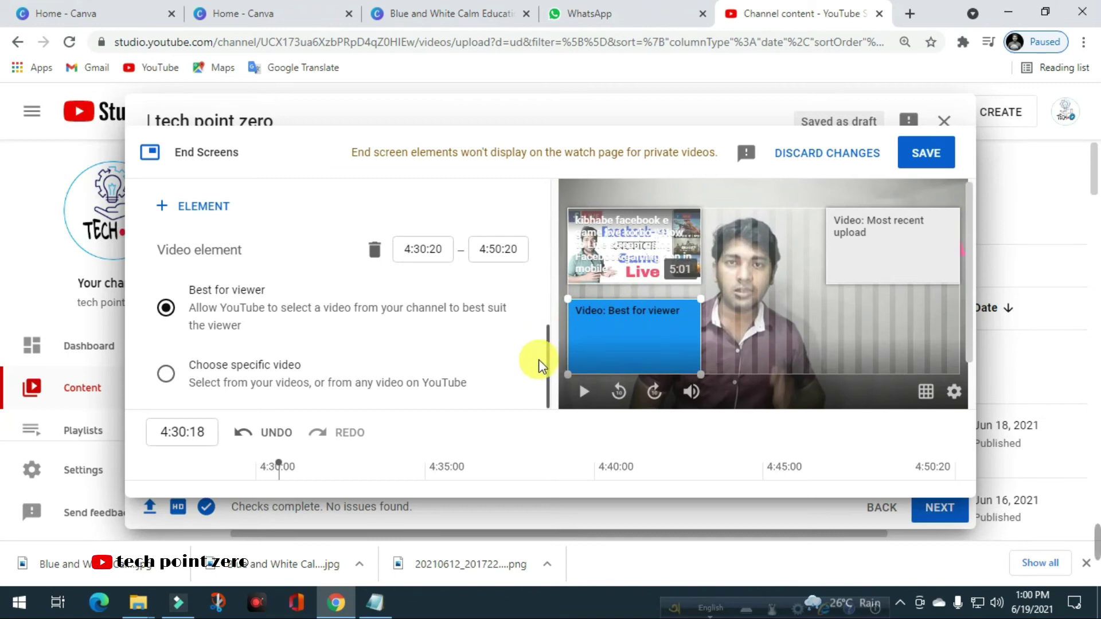
# Step: Set the "Best for viewer" element in the frame's lower-left corner to the channel's video "BATTLEGROUNDS MOBILE INDIA || PUBG IS BACK"
pyautogui.click(166, 376)
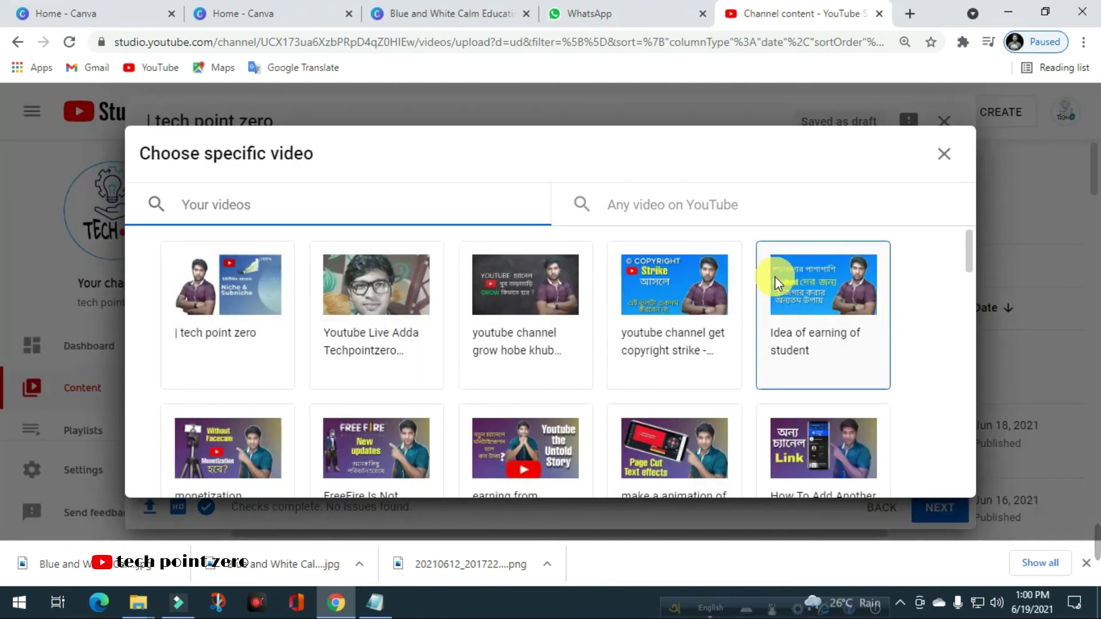
pyautogui.moveTo(973, 243); pyautogui.dragTo(963, 280)
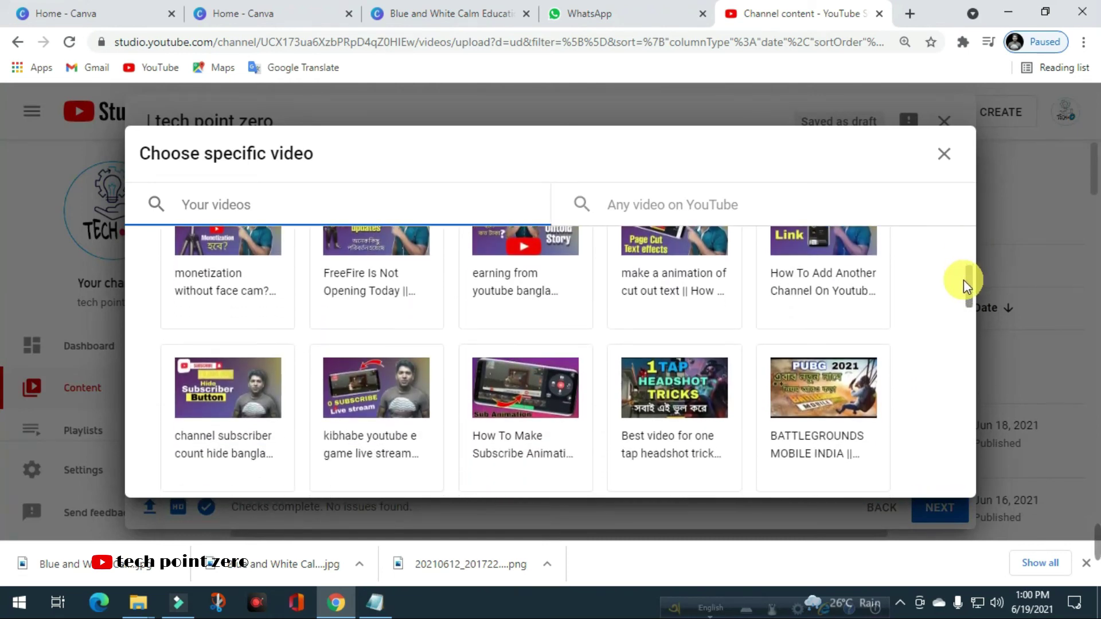
pyautogui.click(821, 381)
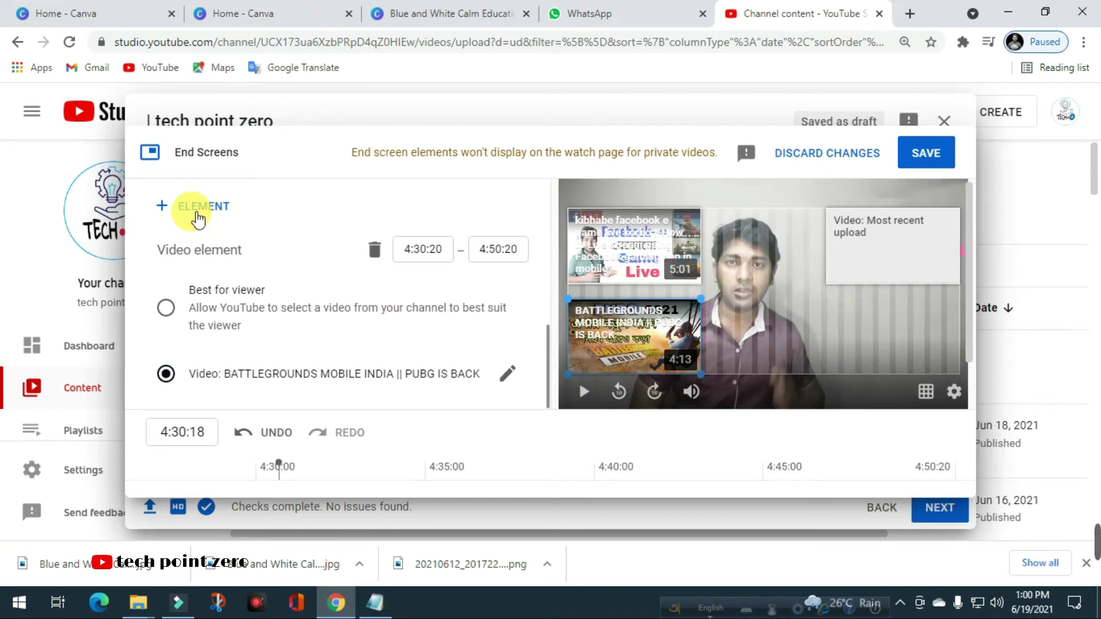
# Step: Add a subscribe element for the channel to the end screen and save the end screen
pyautogui.click(216, 229)
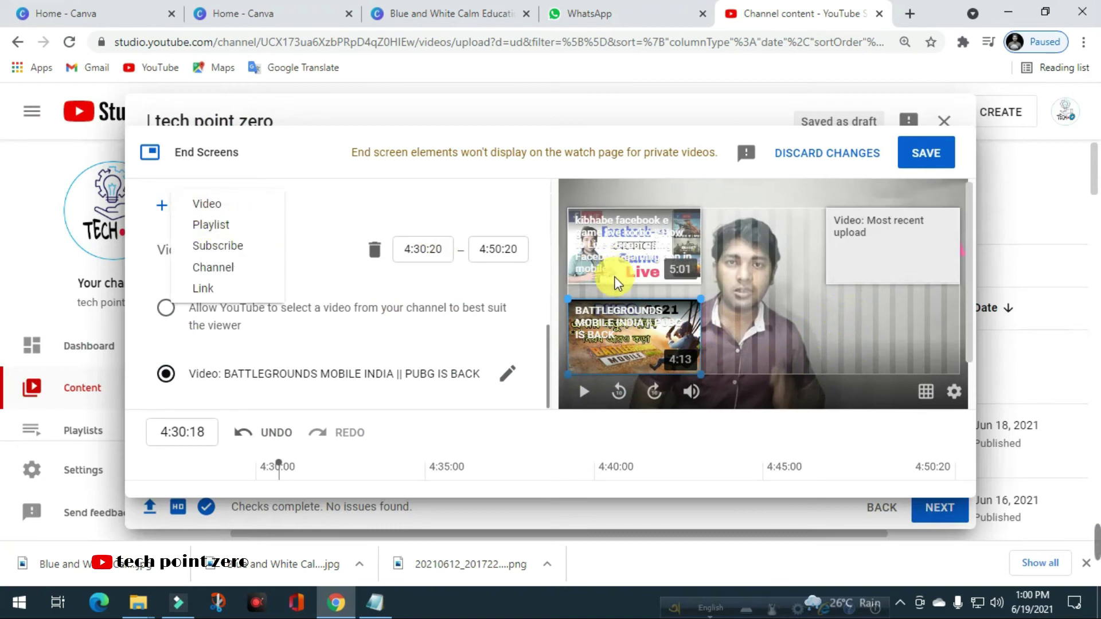
pyautogui.click(218, 247)
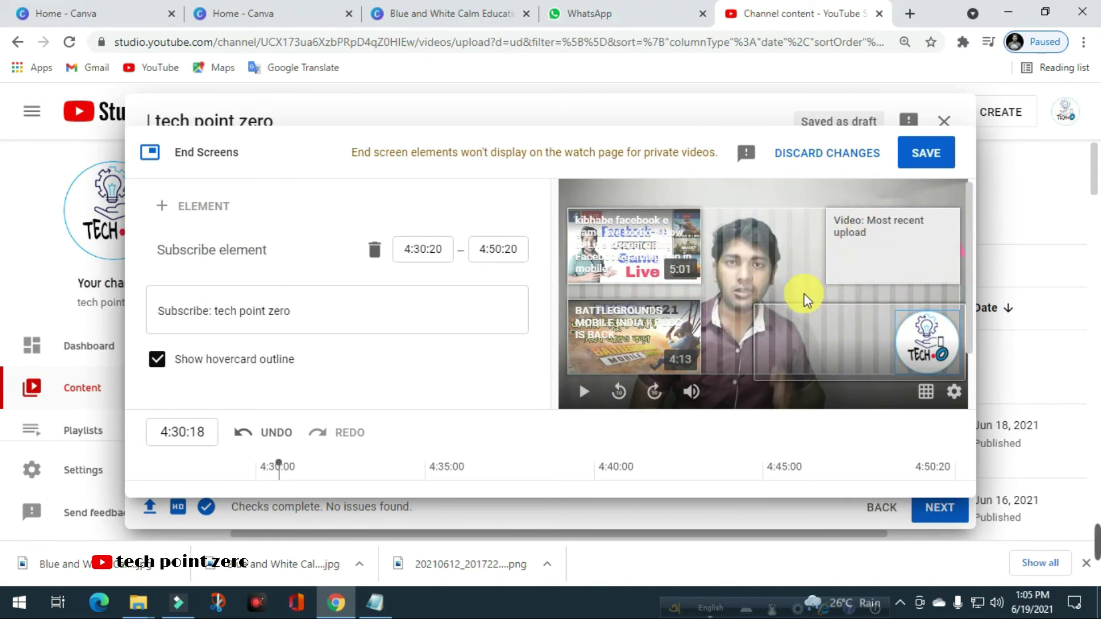
pyautogui.click(931, 149)
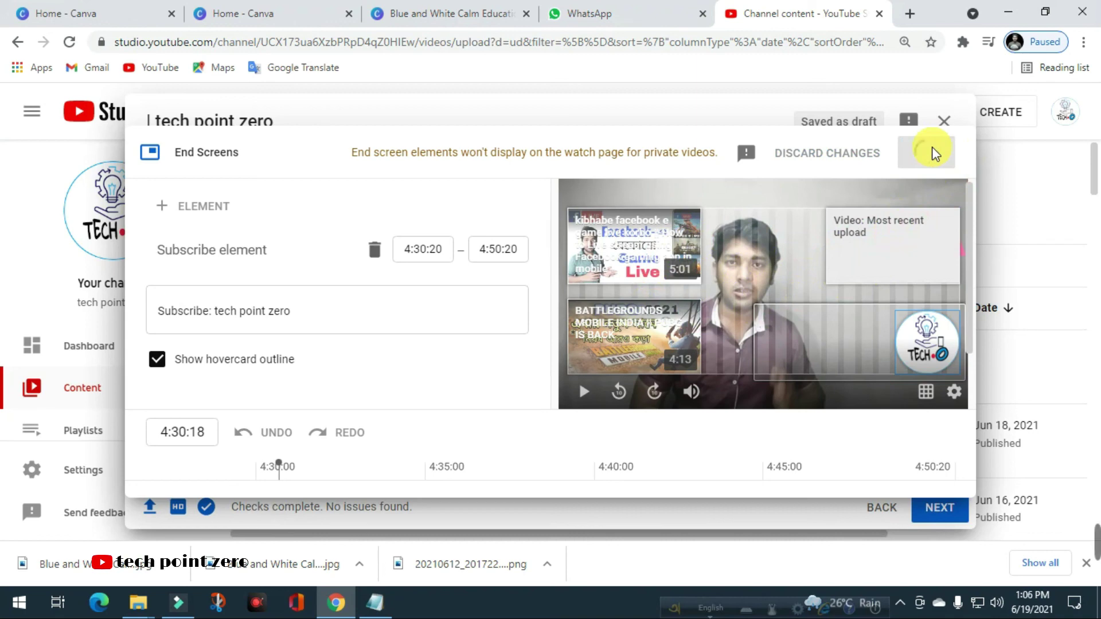